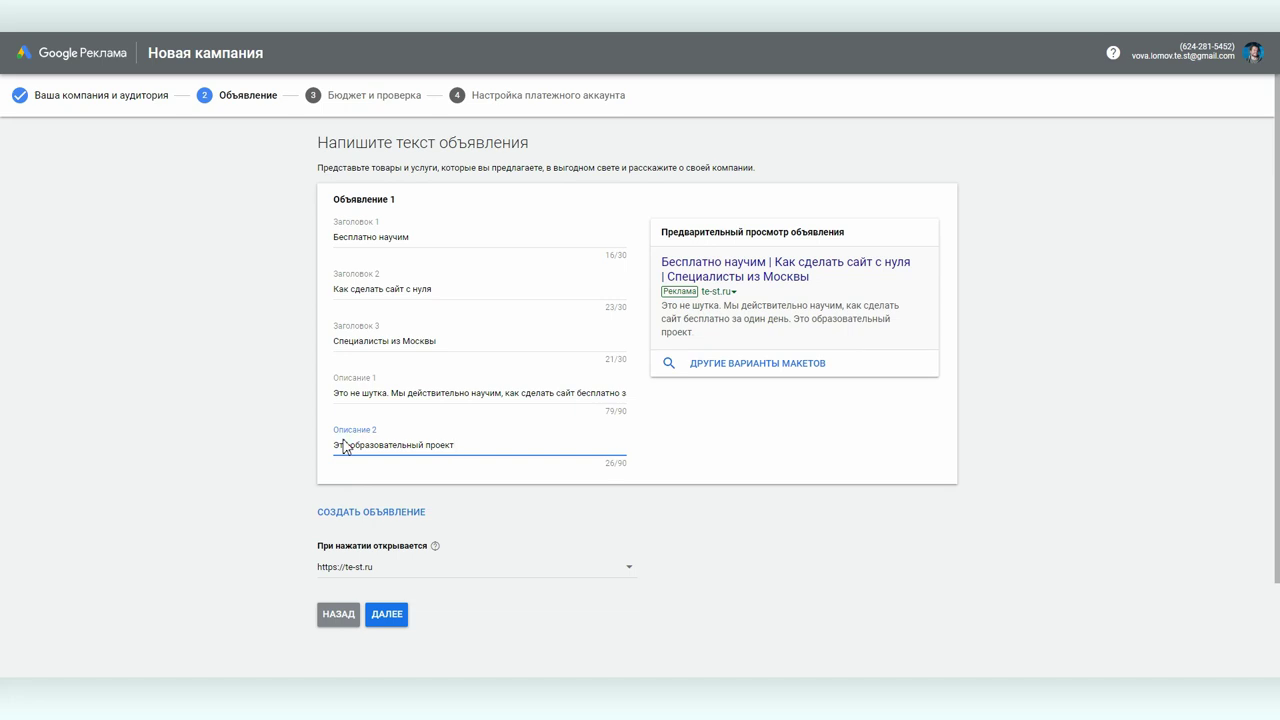
{"action": "left_click", "coordinate": [629, 575]}
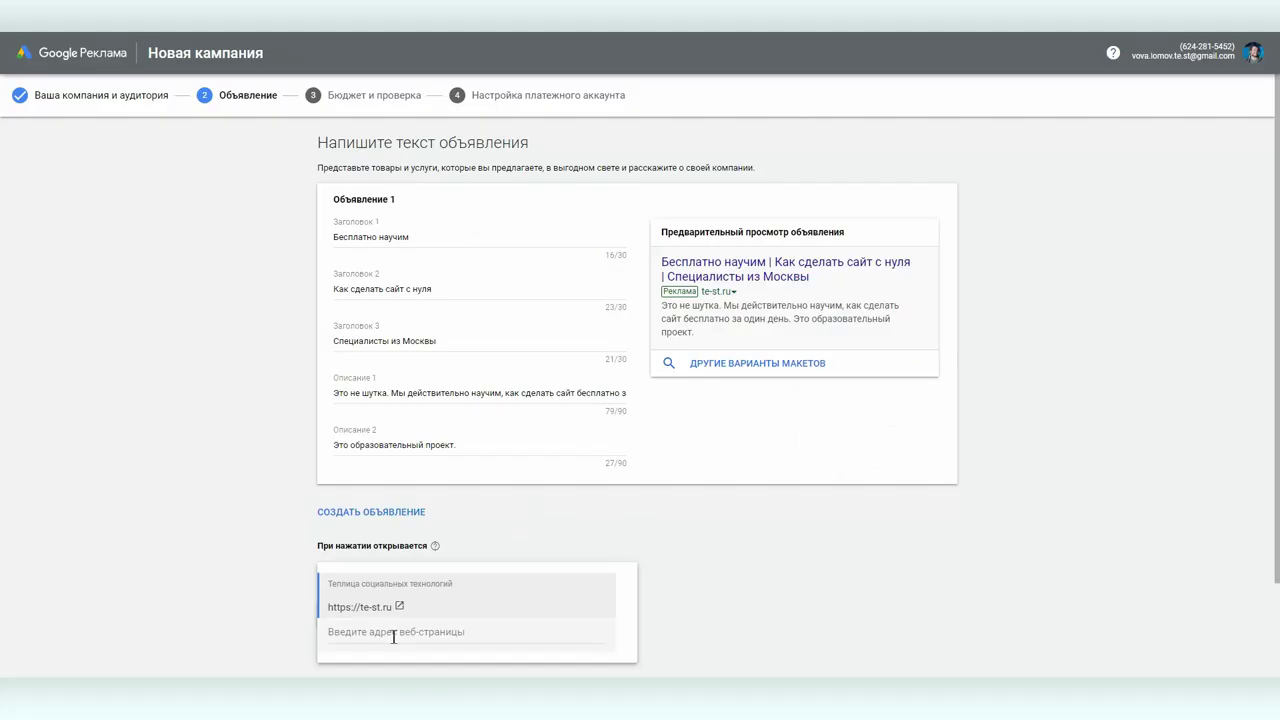
{"action": "left_click", "coordinate": [391, 634]}
{"action": "type", "text": "https://te-st.ru/events/tula-workshop/"}
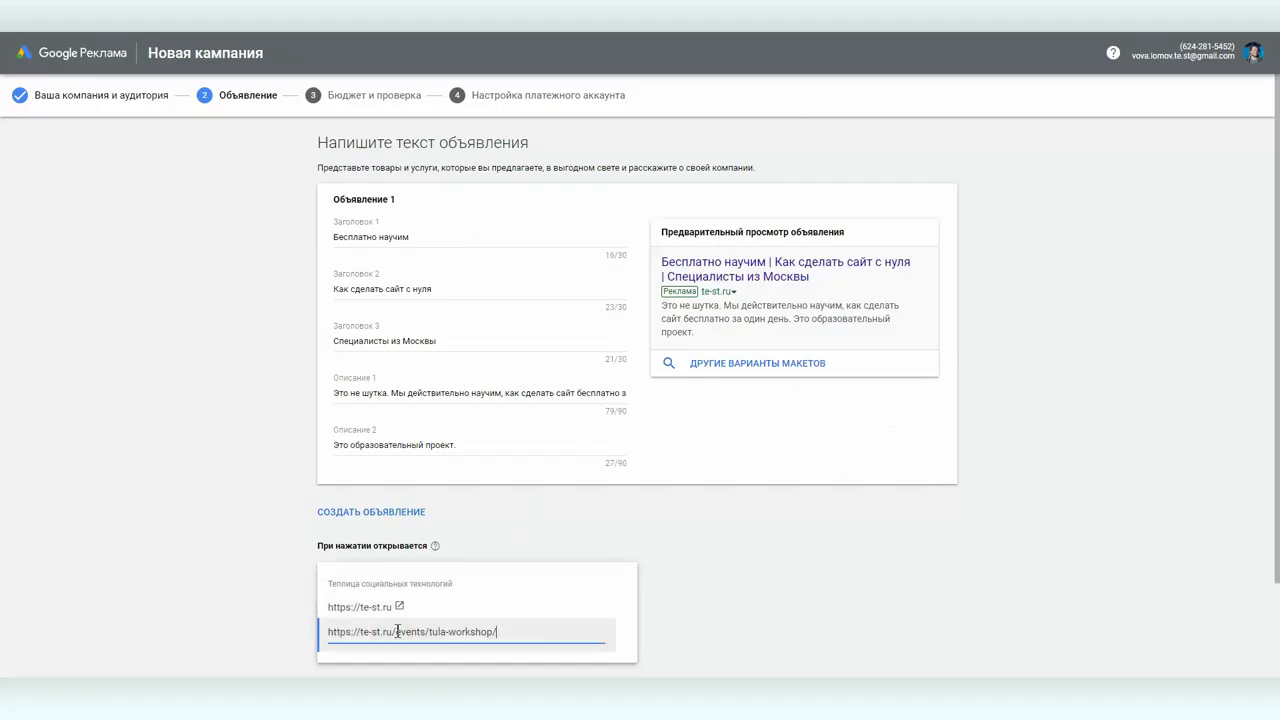
{"action": "scroll", "coordinate": [766, 522], "scroll_direction": "down", "scroll_amount": 1}
{"action": "left_click", "coordinate": [766, 522]}
{"action": "left_click", "coordinate": [389, 501]}
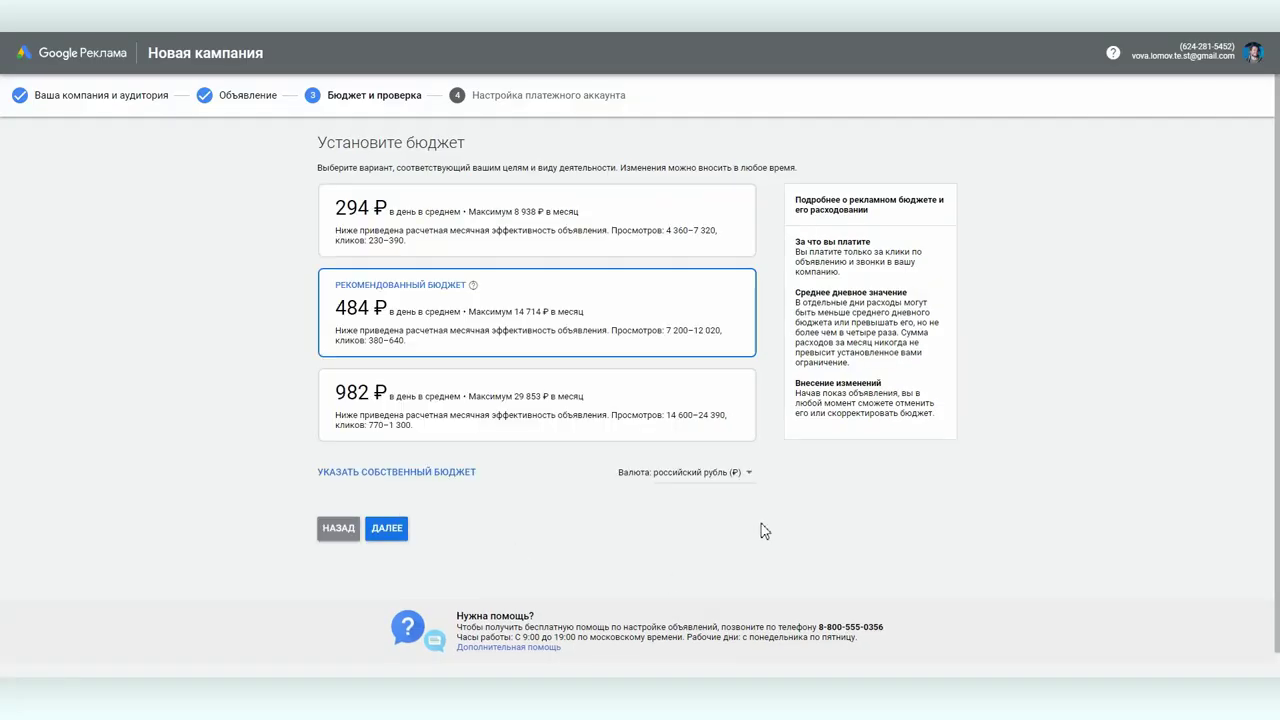
Specify a custom average daily budget of 174 ₽ and continue to the campaign settings review.
{"action": "left_click", "coordinate": [408, 472]}
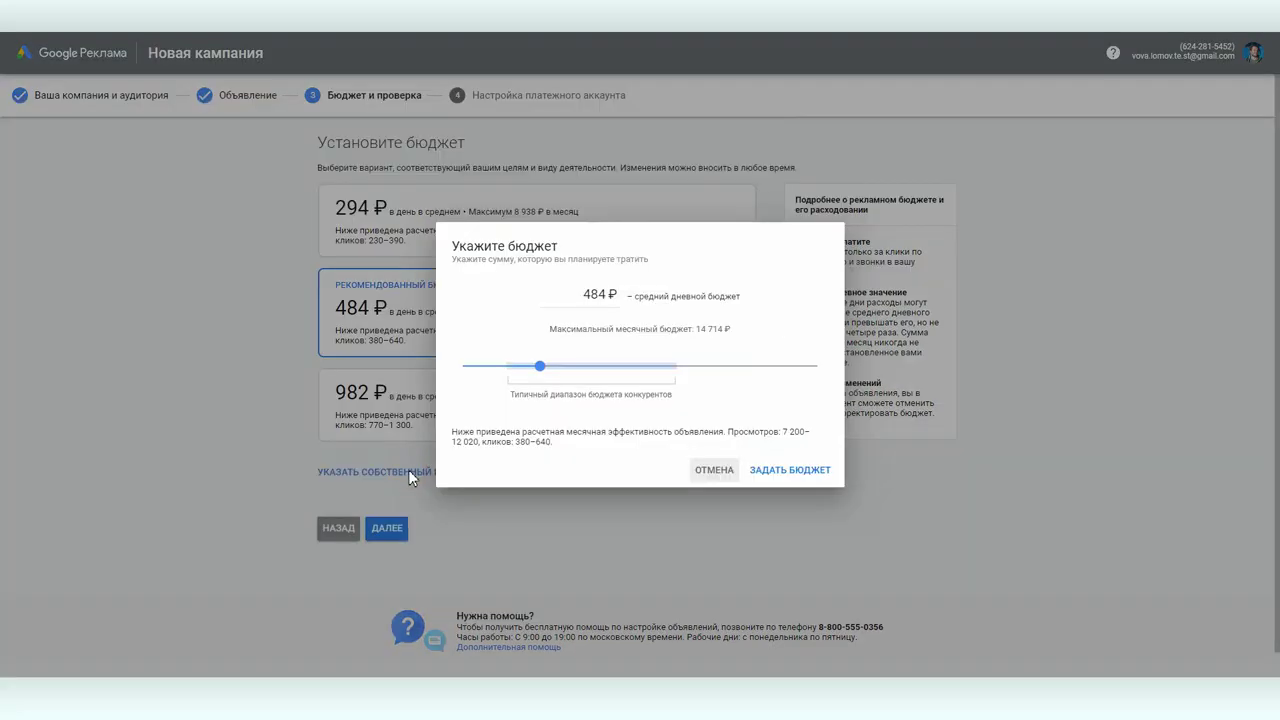
{"action": "left_click_drag", "start_coordinate": [540, 367], "coordinate": [491, 373]}
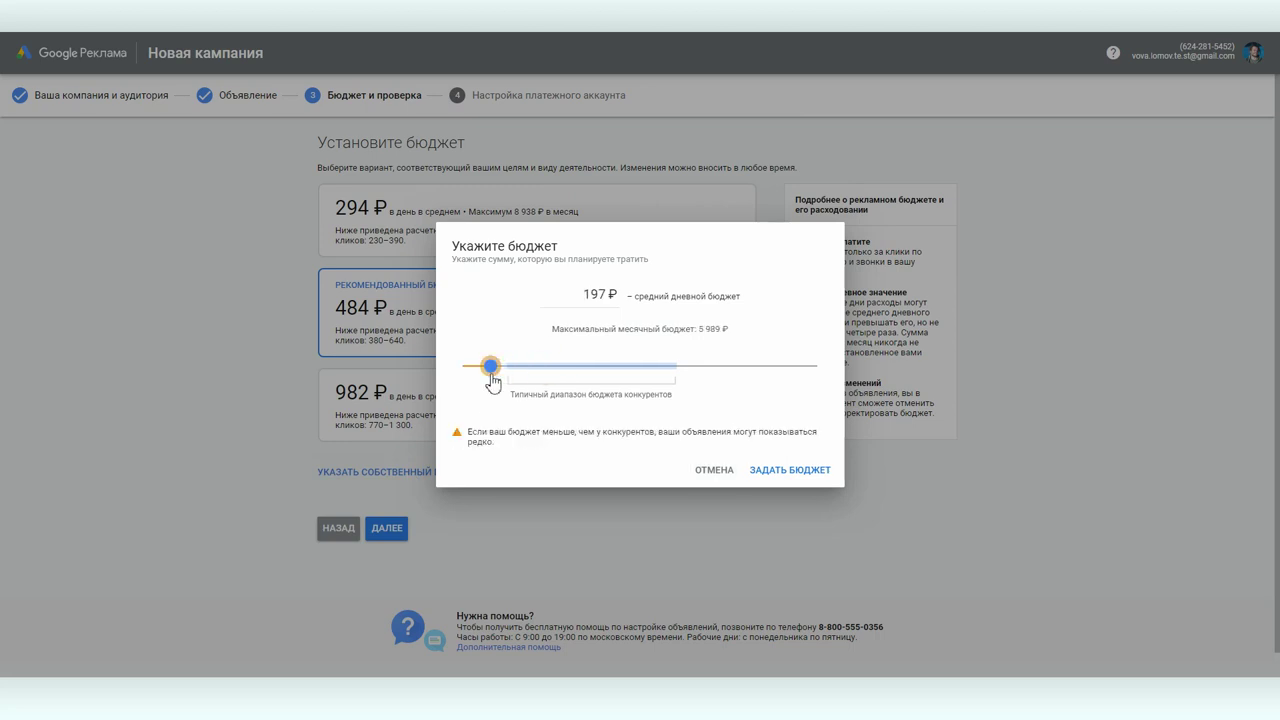
{"action": "left_click_drag", "start_coordinate": [492, 381], "coordinate": [490, 383]}
{"action": "left_click_drag", "start_coordinate": [488, 367], "coordinate": [507, 382]}
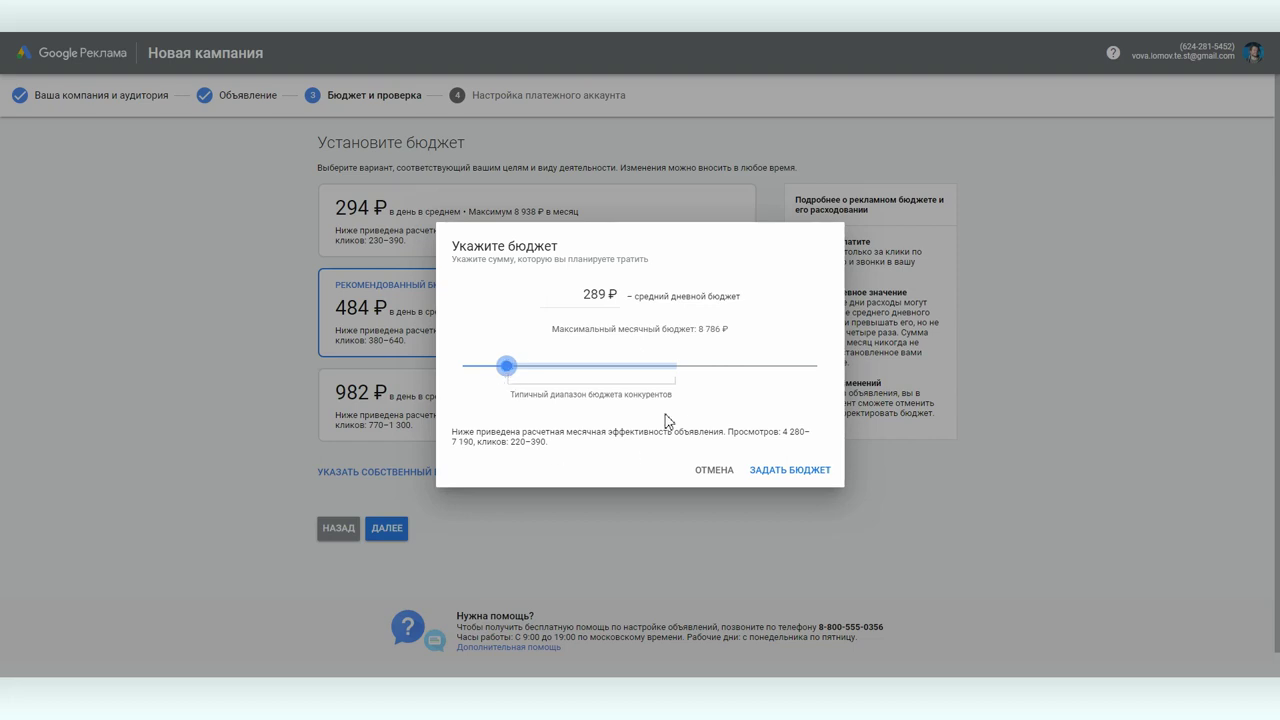
{"action": "left_click_drag", "start_coordinate": [508, 366], "coordinate": [486, 366]}
{"action": "left_click", "coordinate": [797, 479]}
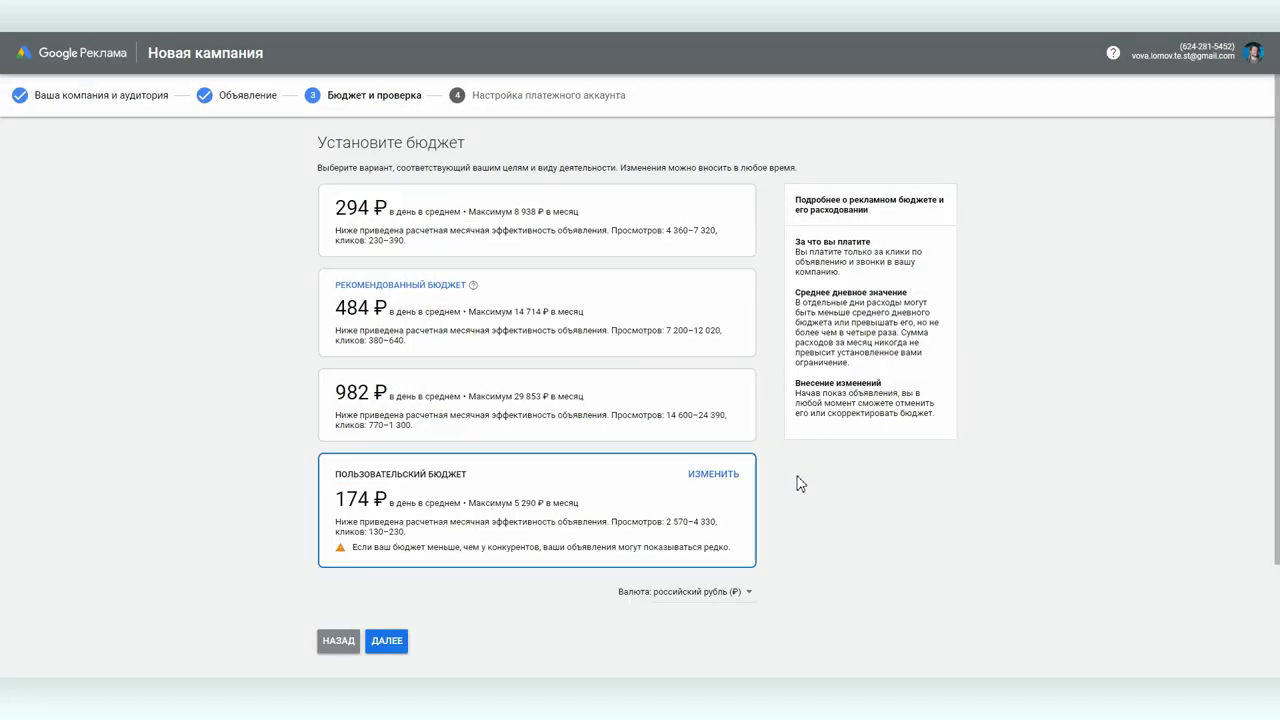
{"action": "scroll", "coordinate": [795, 470], "scroll_direction": "down", "scroll_amount": 2}
{"action": "left_click", "coordinate": [390, 502]}
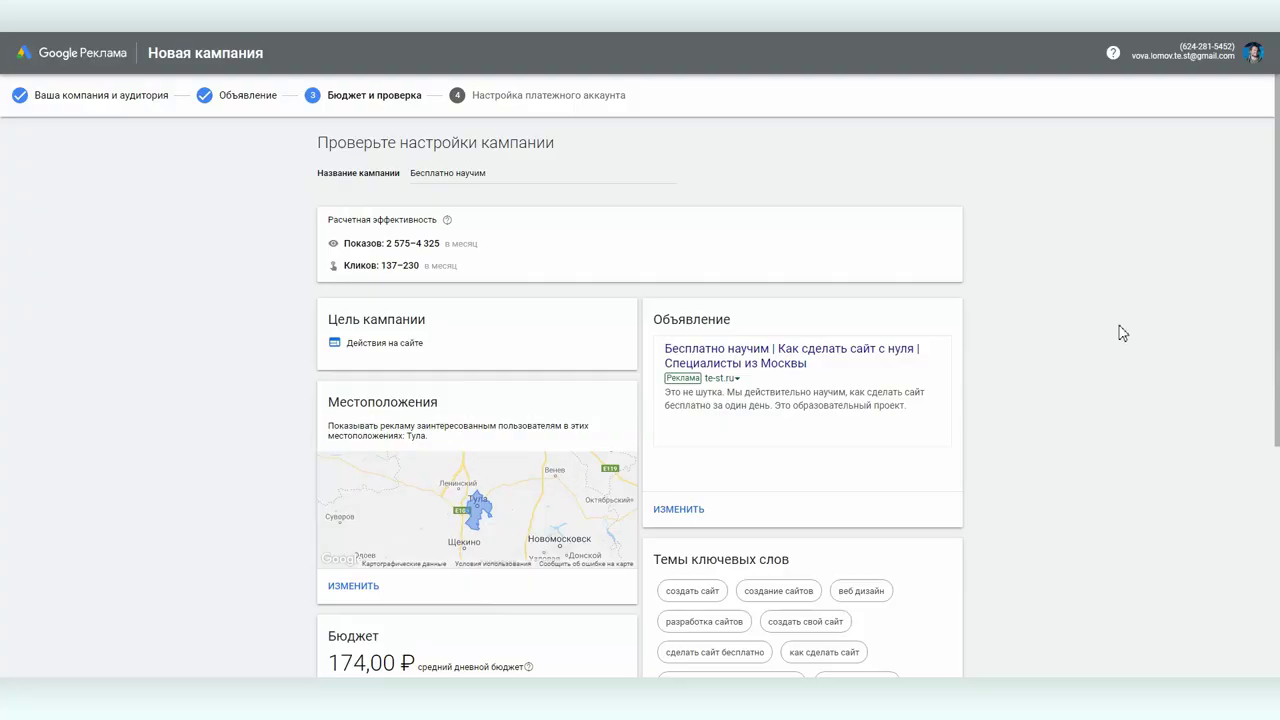
Reopen the campaign's ad for editing, add a blank ad, and make a copy of the first ad.
{"action": "scroll", "coordinate": [1100, 337], "scroll_direction": "down", "scroll_amount": 2}
{"action": "left_click", "coordinate": [680, 377]}
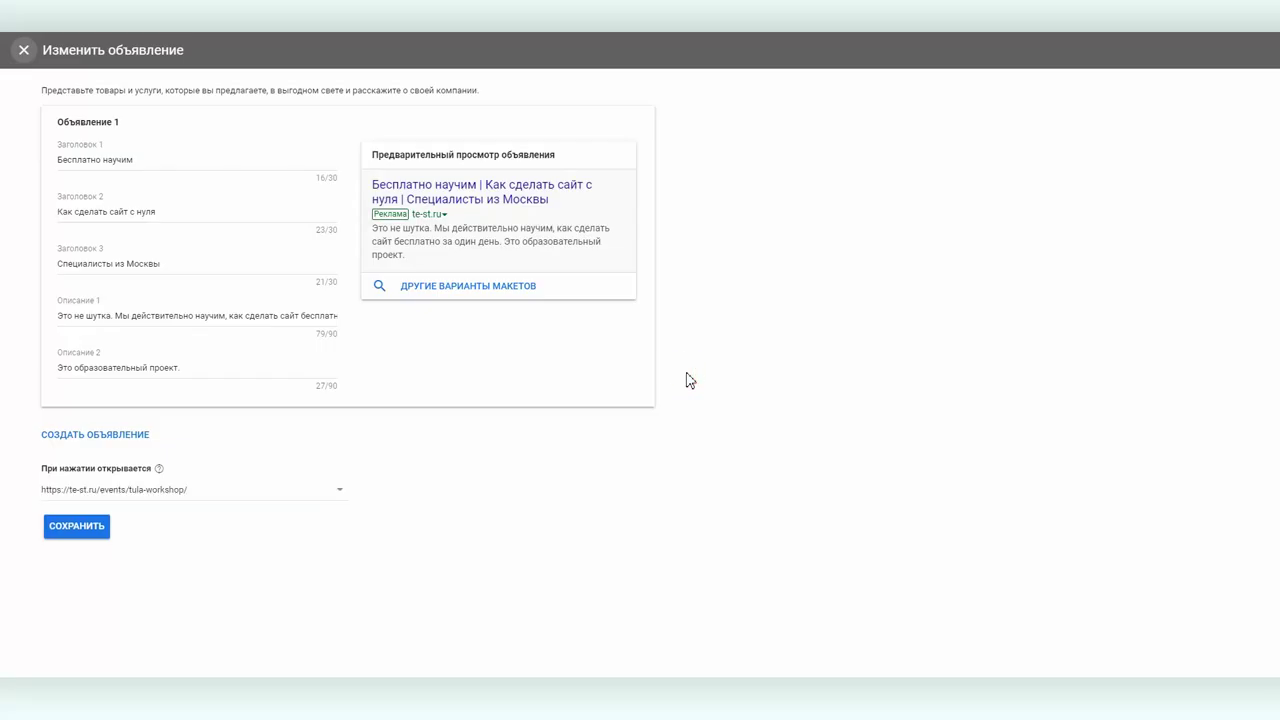
{"action": "left_click", "coordinate": [76, 432]}
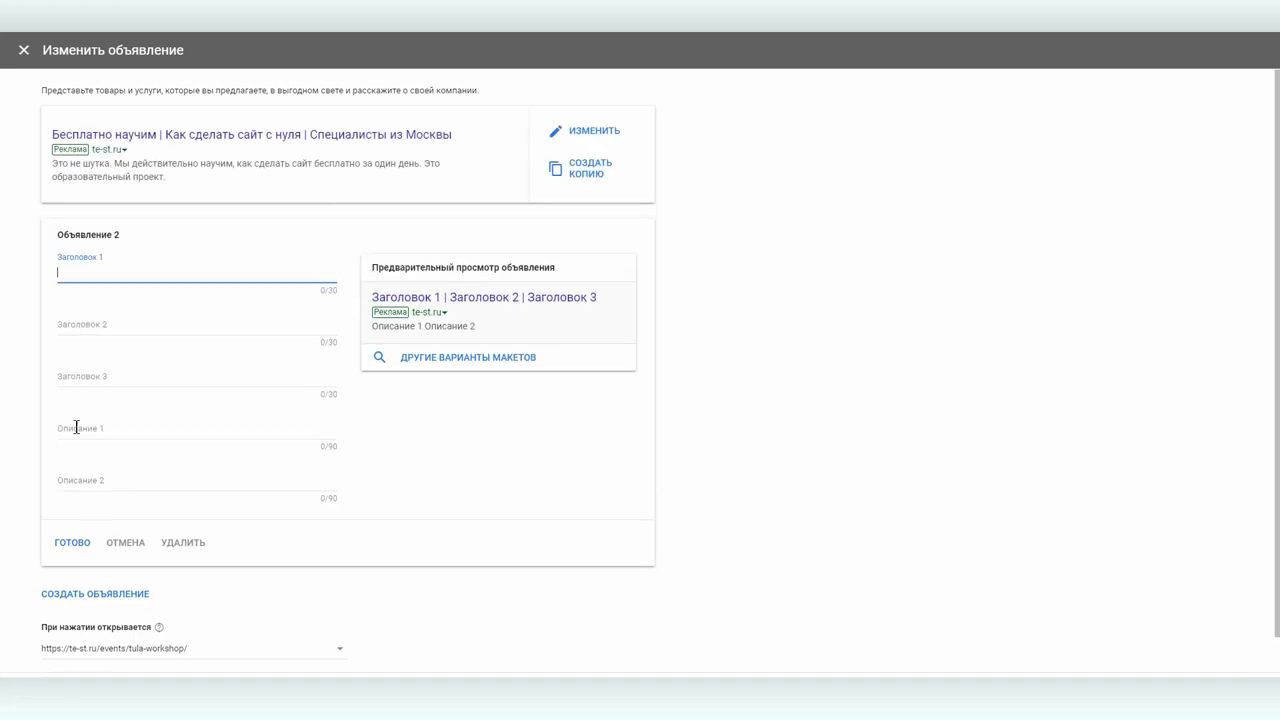
{"action": "left_click", "coordinate": [597, 168]}
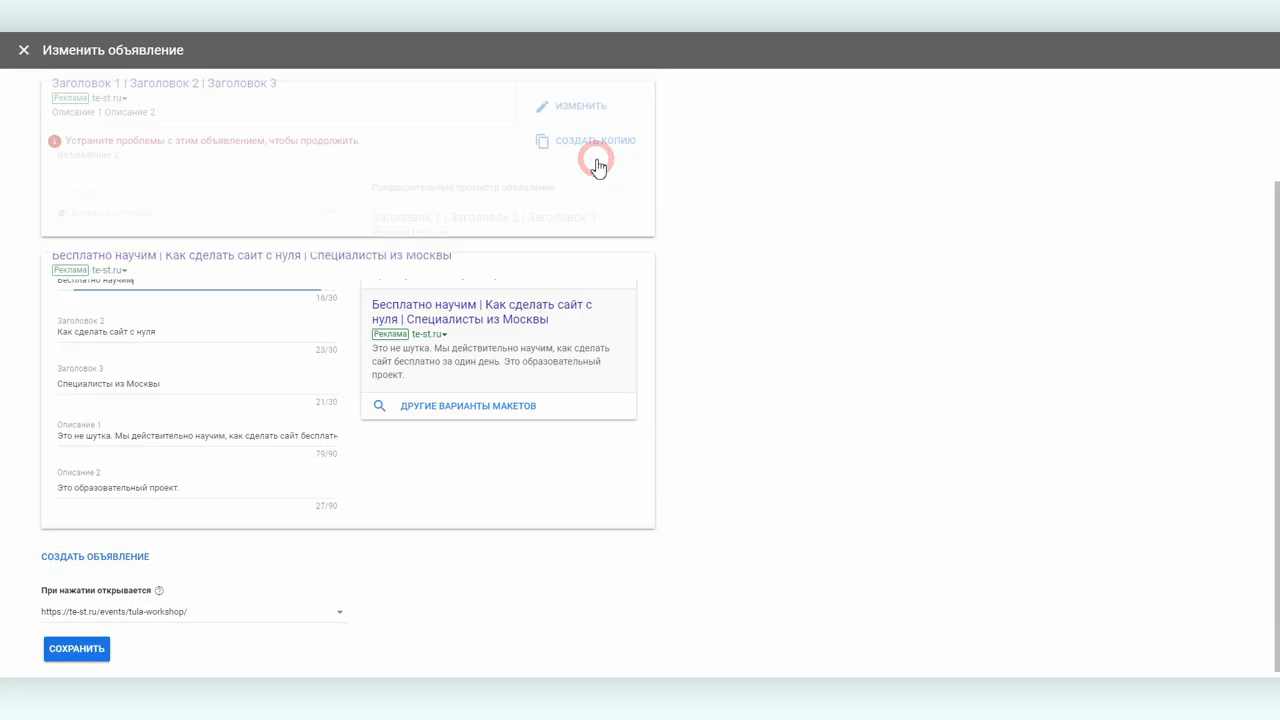
Change the copied ad's headline 1 to «Расскажем как сделать сайт» and headline 2 to «Бесплатный однодневный семинар».
{"action": "triple_click", "coordinate": [137, 246]}
{"action": "type", "text": "Расскажем как сделать сайт"}
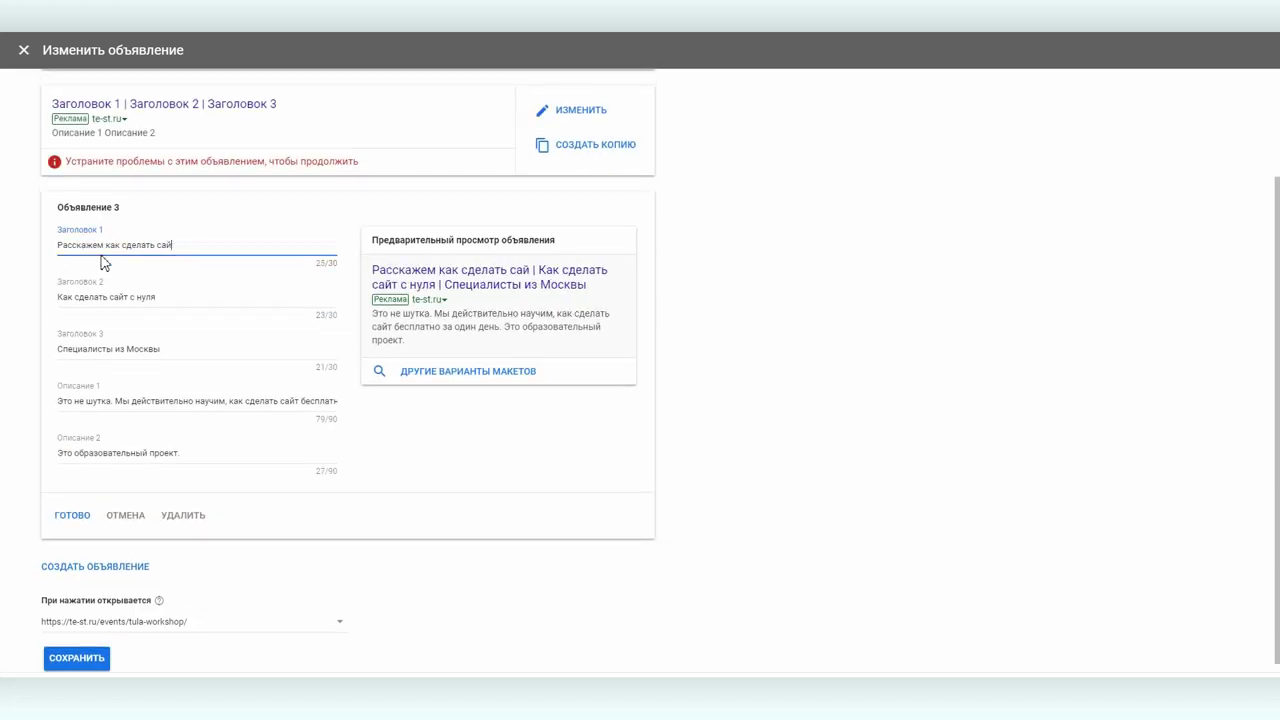
{"action": "triple_click", "coordinate": [100, 296]}
{"action": "type", "text": "Бесплатный однодневный семинар"}
Delete the blank second ad and save the ad changes to return to the campaign review.
{"action": "scroll", "coordinate": [730, 387], "scroll_direction": "up", "scroll_amount": 2}
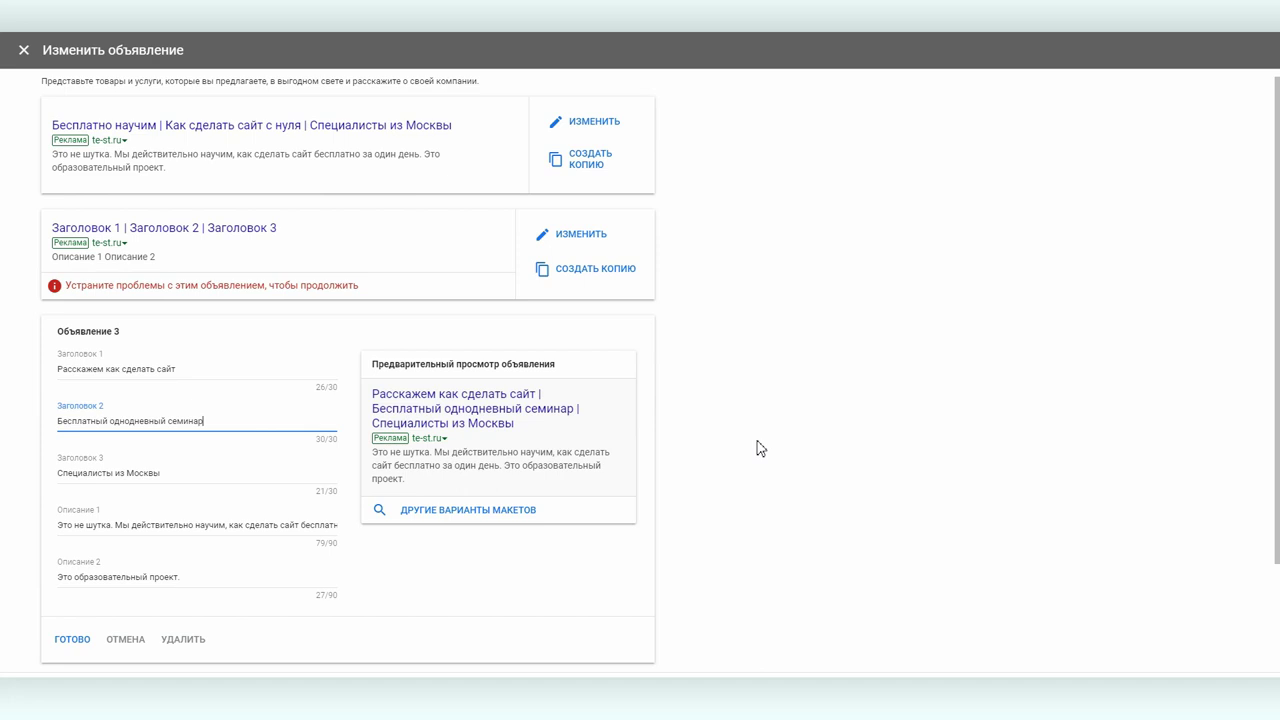
{"action": "scroll", "coordinate": [765, 445], "scroll_direction": "up", "scroll_amount": 1}
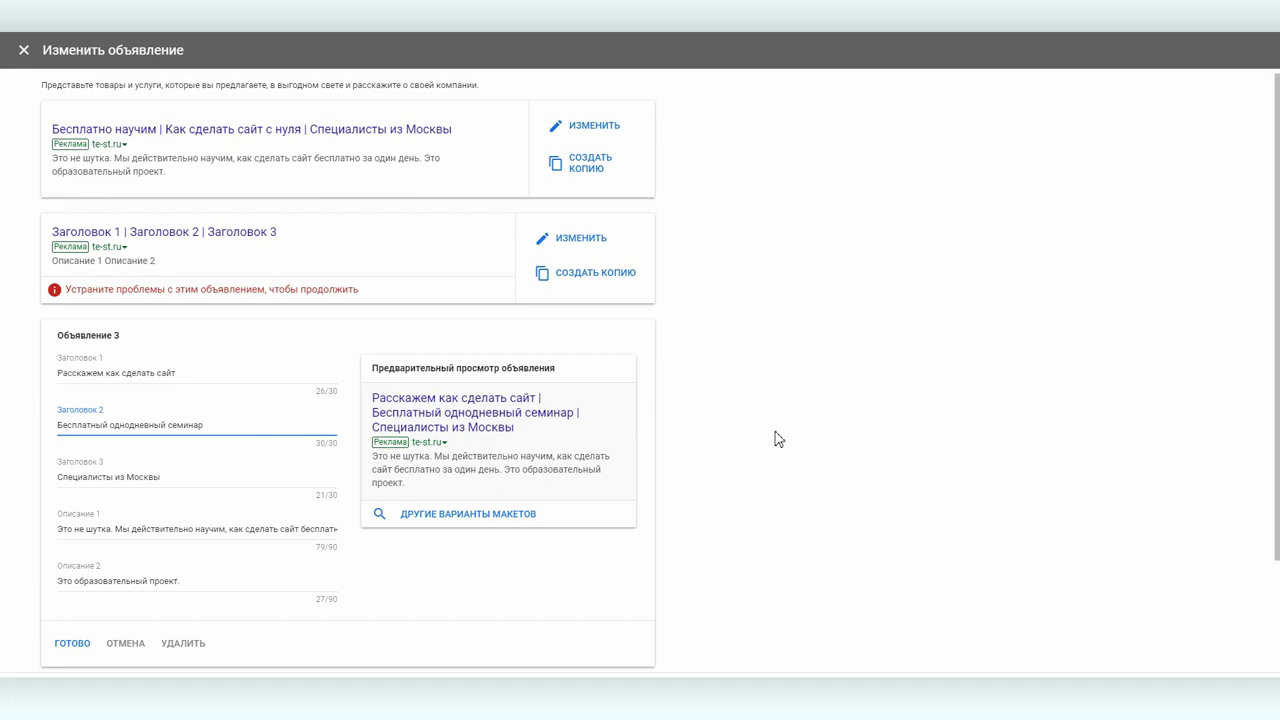
{"action": "left_click", "coordinate": [594, 250]}
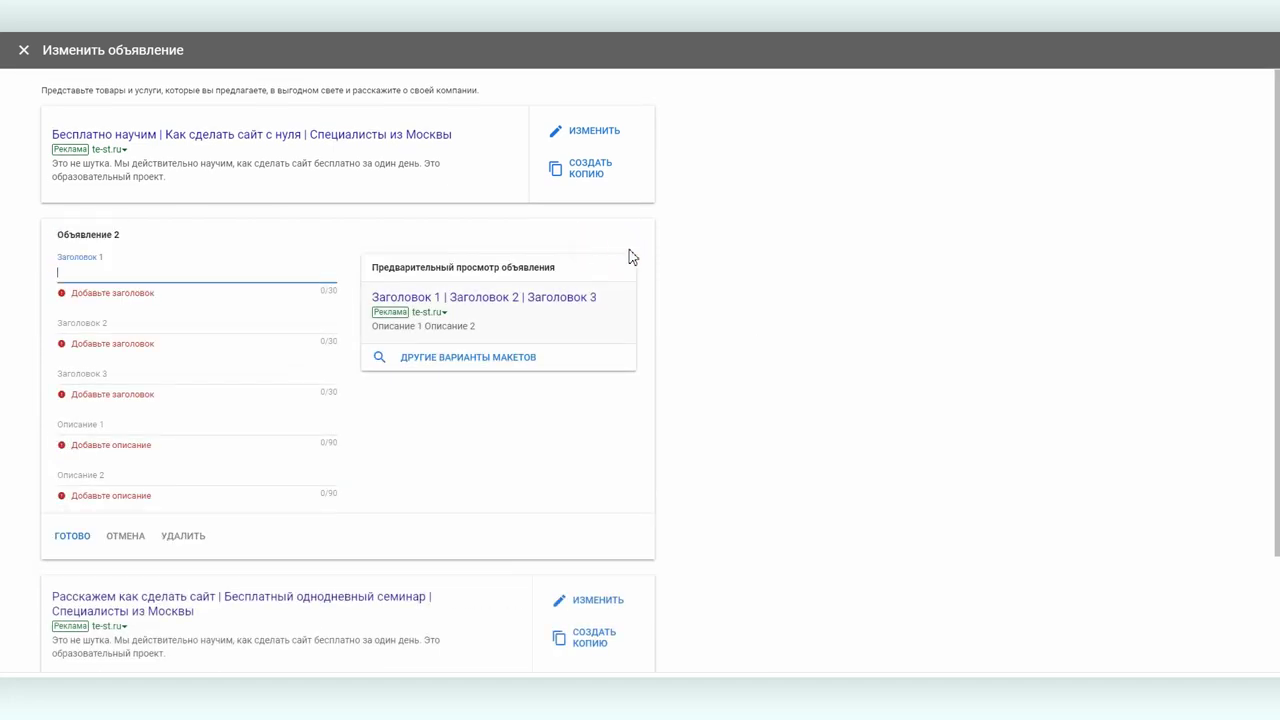
{"action": "left_click", "coordinate": [183, 535]}
{"action": "left_click", "coordinate": [748, 383]}
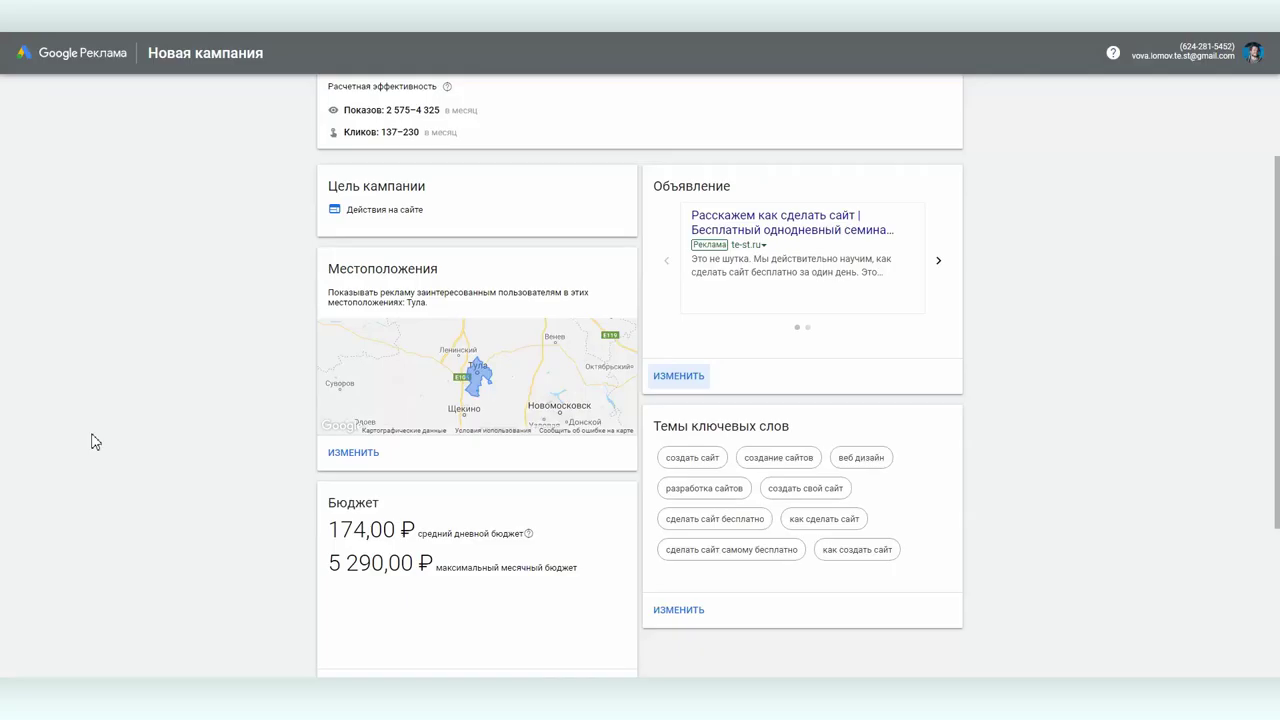
Continue to the billing setup and set the account type to «Личный».
{"action": "scroll", "coordinate": [1140, 337], "scroll_direction": "down", "scroll_amount": 5}
{"action": "left_click", "coordinate": [387, 503]}
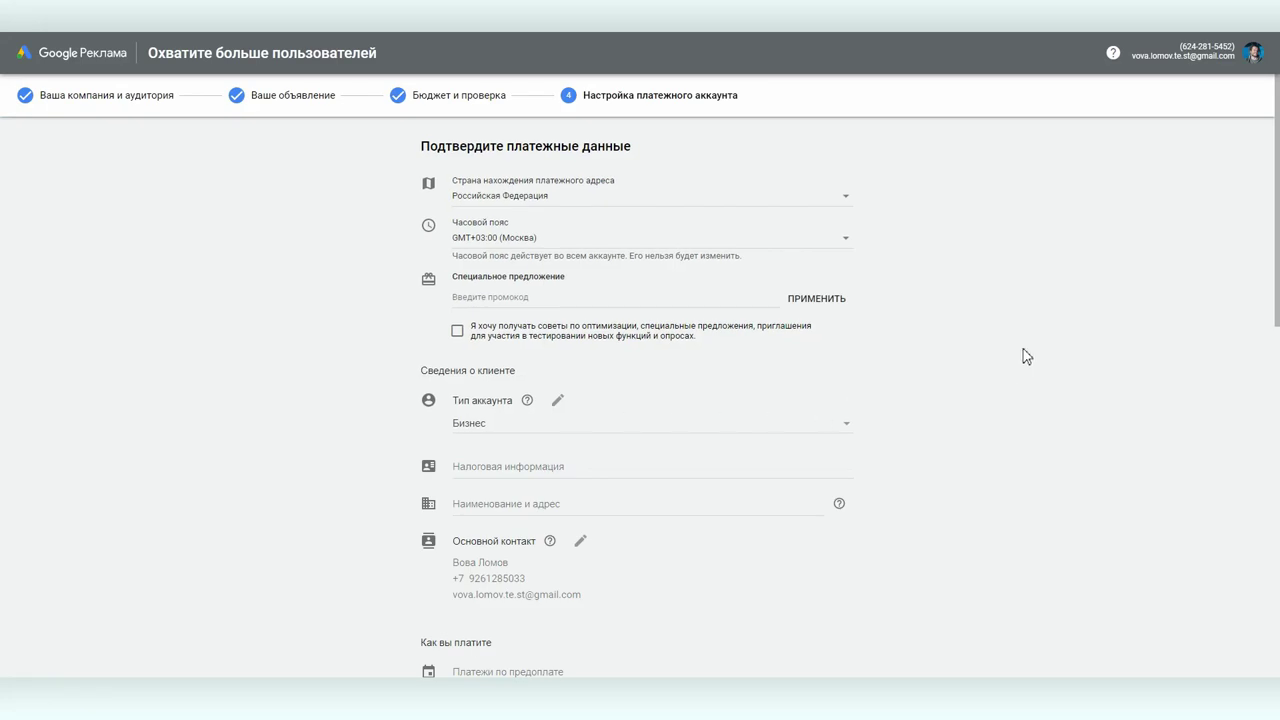
{"action": "scroll", "coordinate": [1030, 360], "scroll_direction": "down", "scroll_amount": 2}
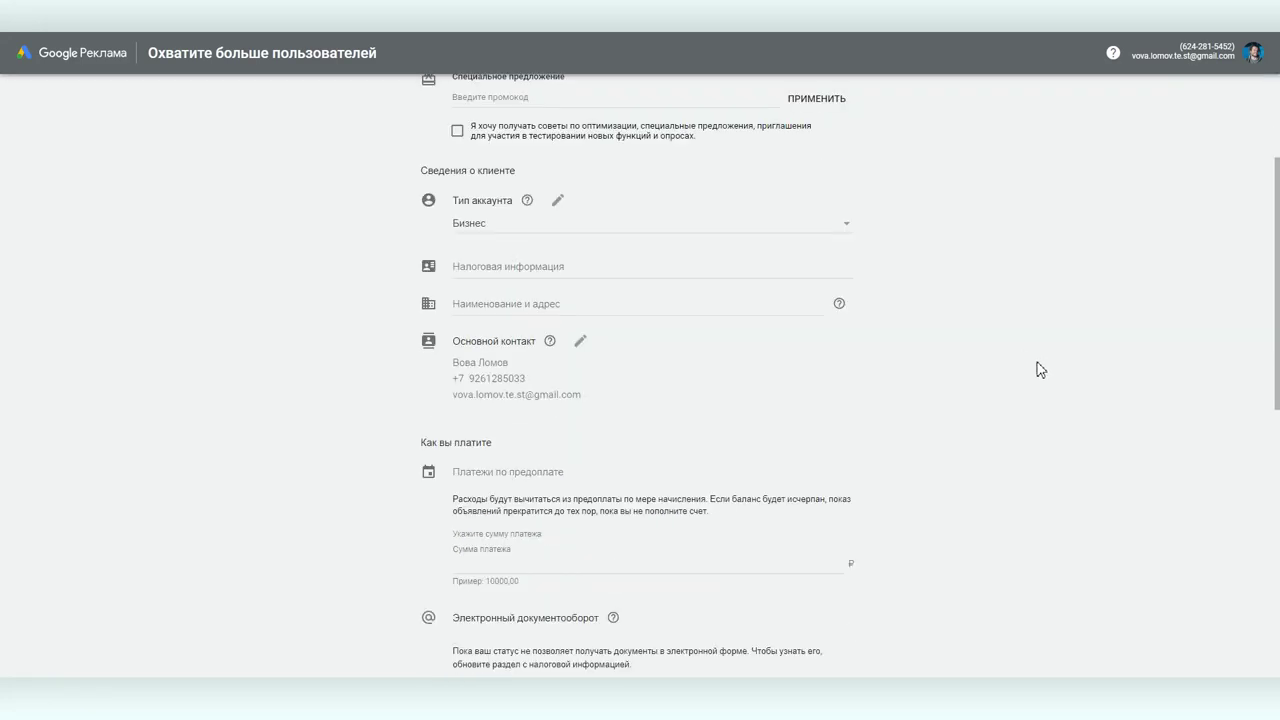
{"action": "left_click", "coordinate": [840, 229]}
{"action": "left_click", "coordinate": [746, 206]}
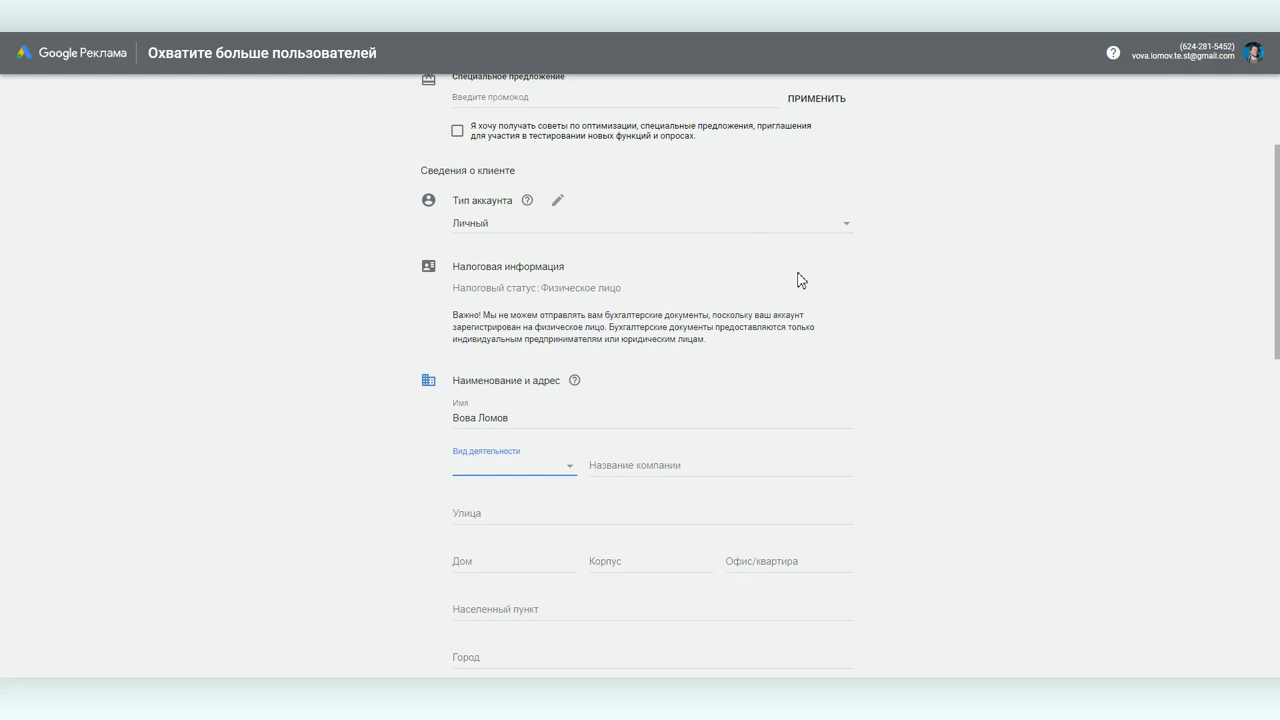
Set the type of activity to None and fill in the payer's postal address.
{"action": "scroll", "coordinate": [1048, 371], "scroll_direction": "down", "scroll_amount": 3}
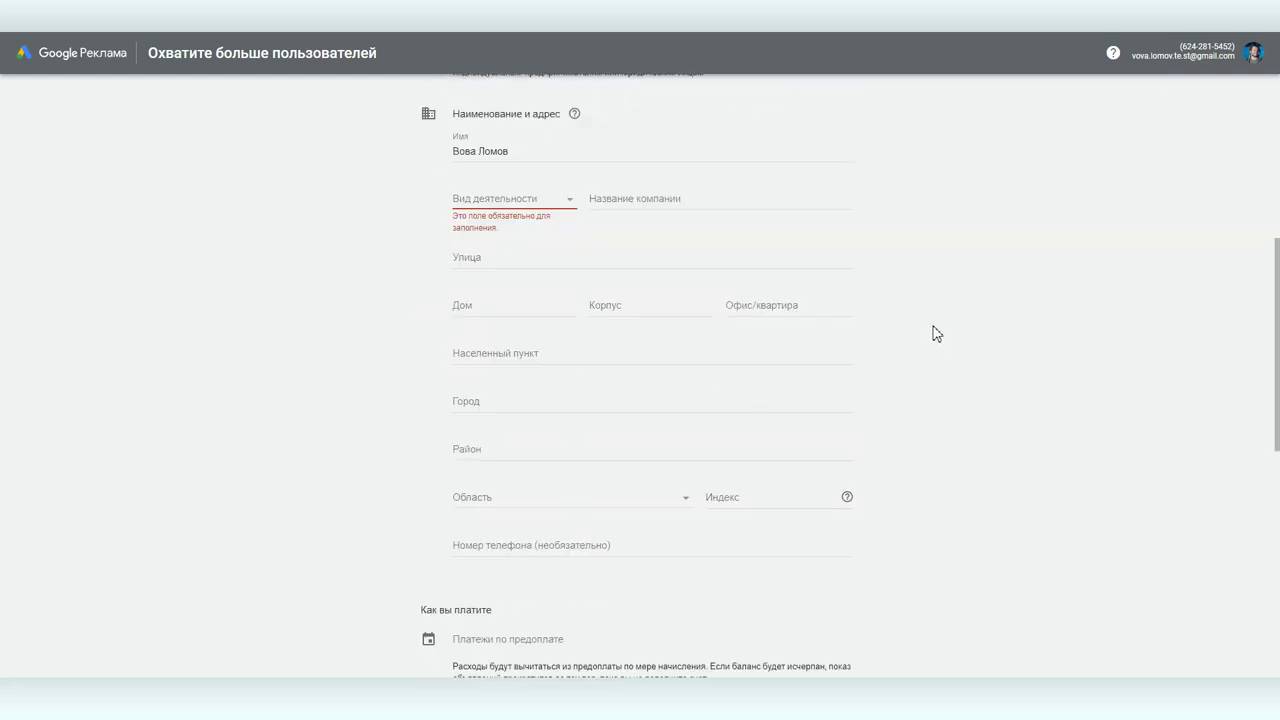
{"action": "left_click", "coordinate": [560, 206]}
{"action": "left_click", "coordinate": [463, 316]}
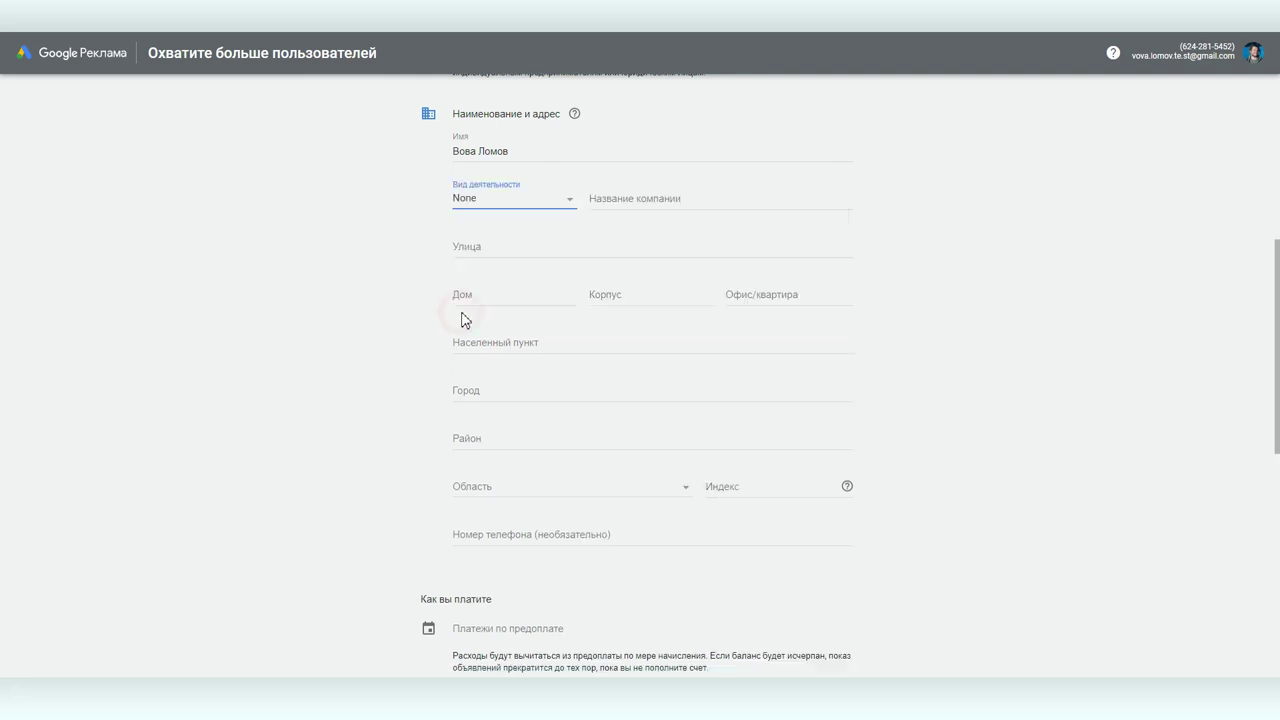
{"action": "left_click", "coordinate": [487, 246]}
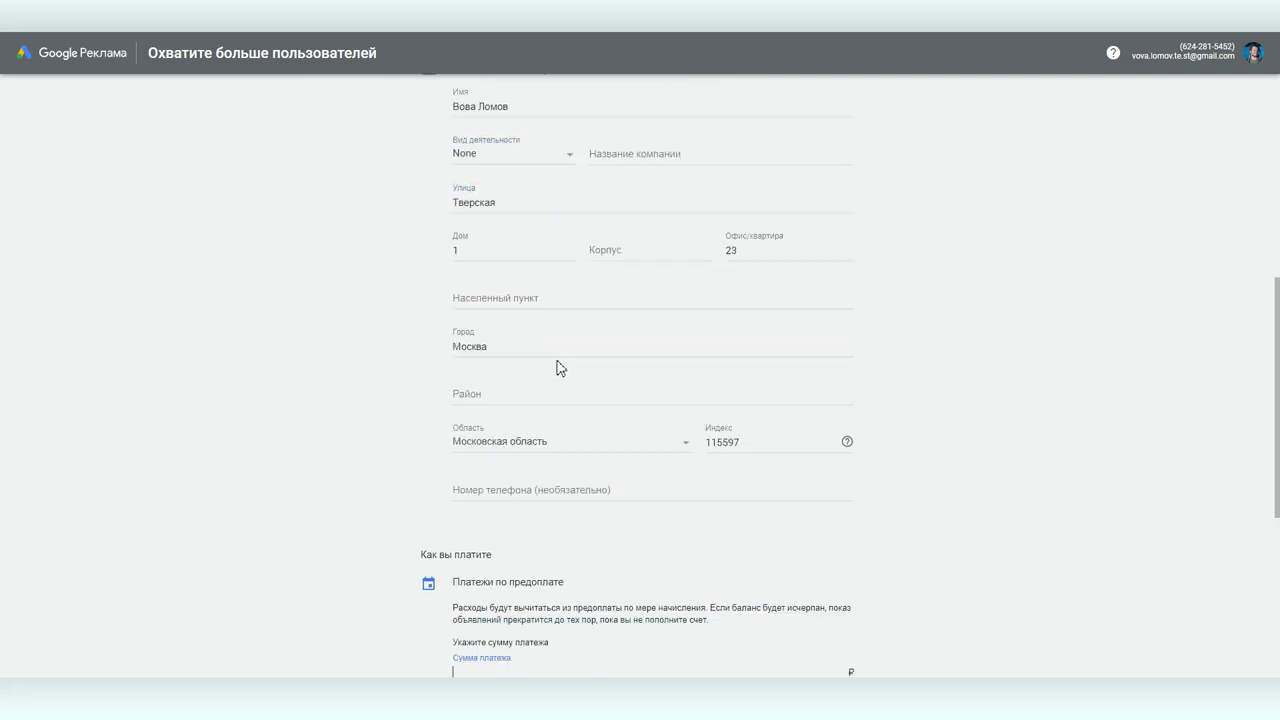
Set the prepayment amount to 2000 ₽.
{"action": "scroll", "coordinate": [449, 354], "scroll_direction": "down", "scroll_amount": 4}
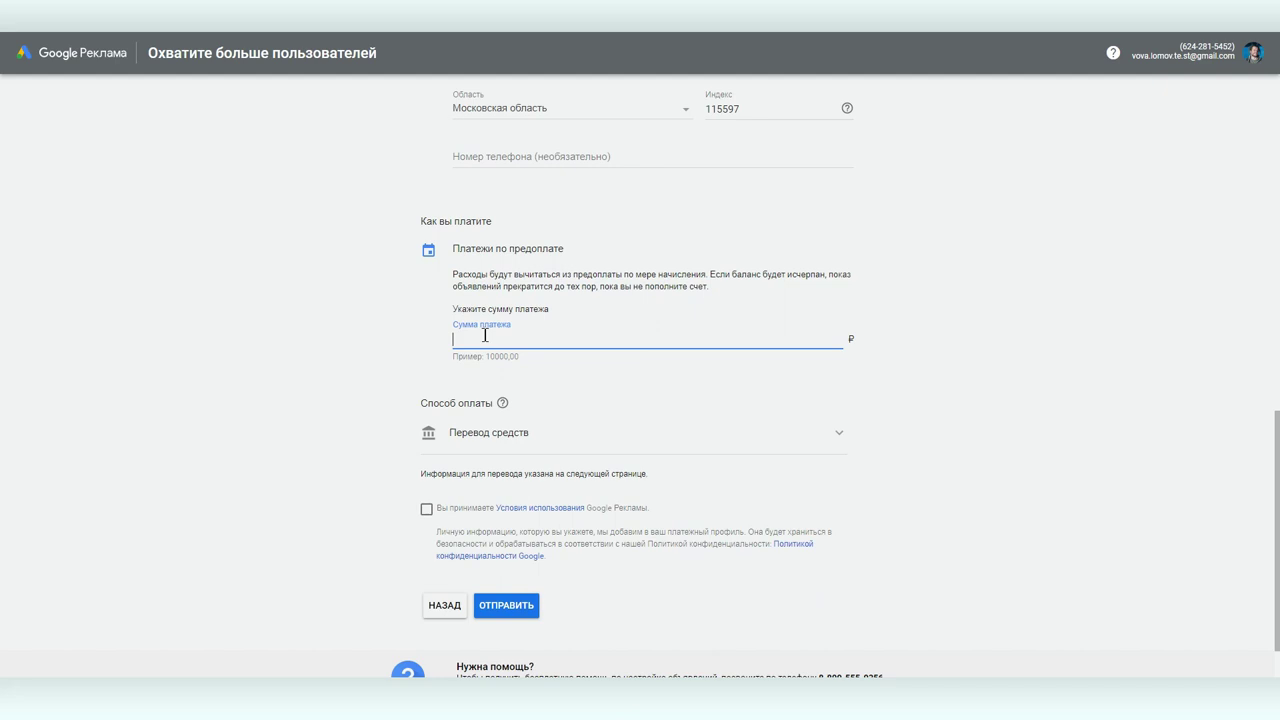
{"action": "left_click", "coordinate": [484, 336]}
{"action": "type", "text": "2000"}
Try ASSIST as the payment method and switch back to «Перевод средств».
{"action": "left_click", "coordinate": [488, 434]}
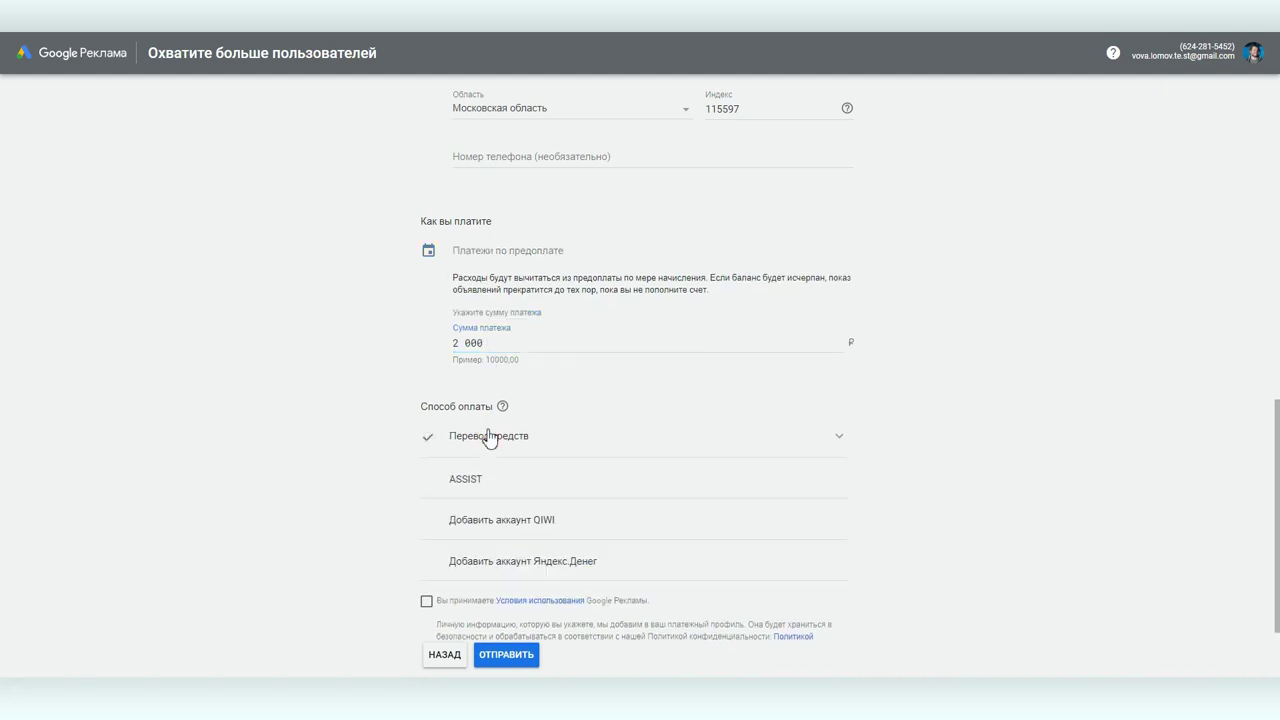
{"action": "scroll", "coordinate": [401, 418], "scroll_direction": "down", "scroll_amount": 2}
{"action": "left_click", "coordinate": [465, 346]}
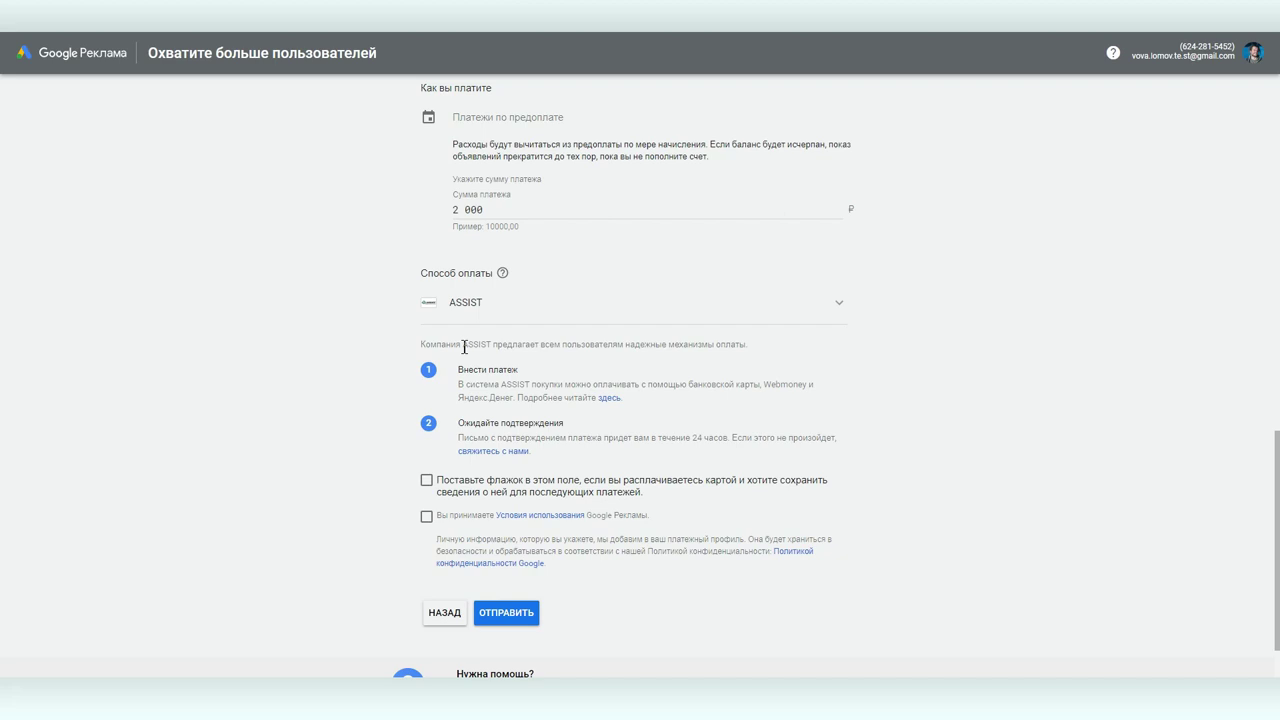
{"action": "left_click", "coordinate": [457, 301]}
{"action": "left_click", "coordinate": [466, 317]}
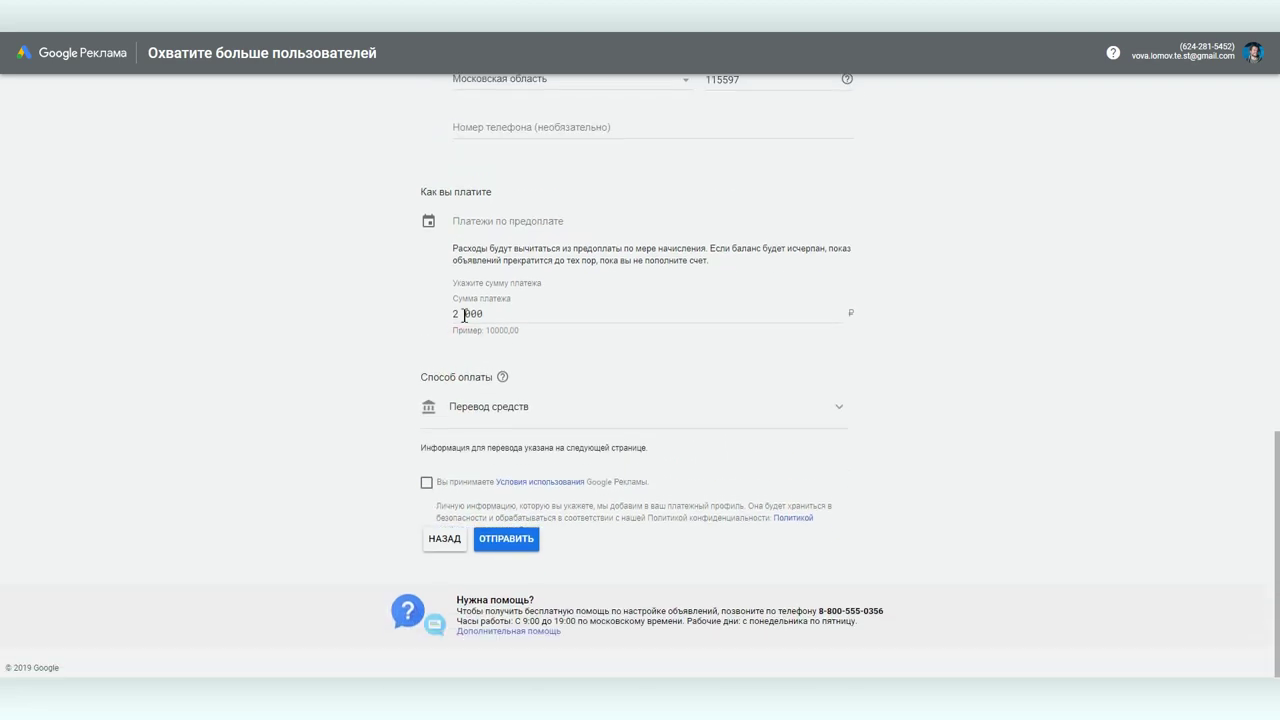
Accept the Google Ads terms of use and submit the billing details.
{"action": "scroll", "coordinate": [383, 378], "scroll_direction": "down", "scroll_amount": 2}
{"action": "left_click", "coordinate": [426, 442]}
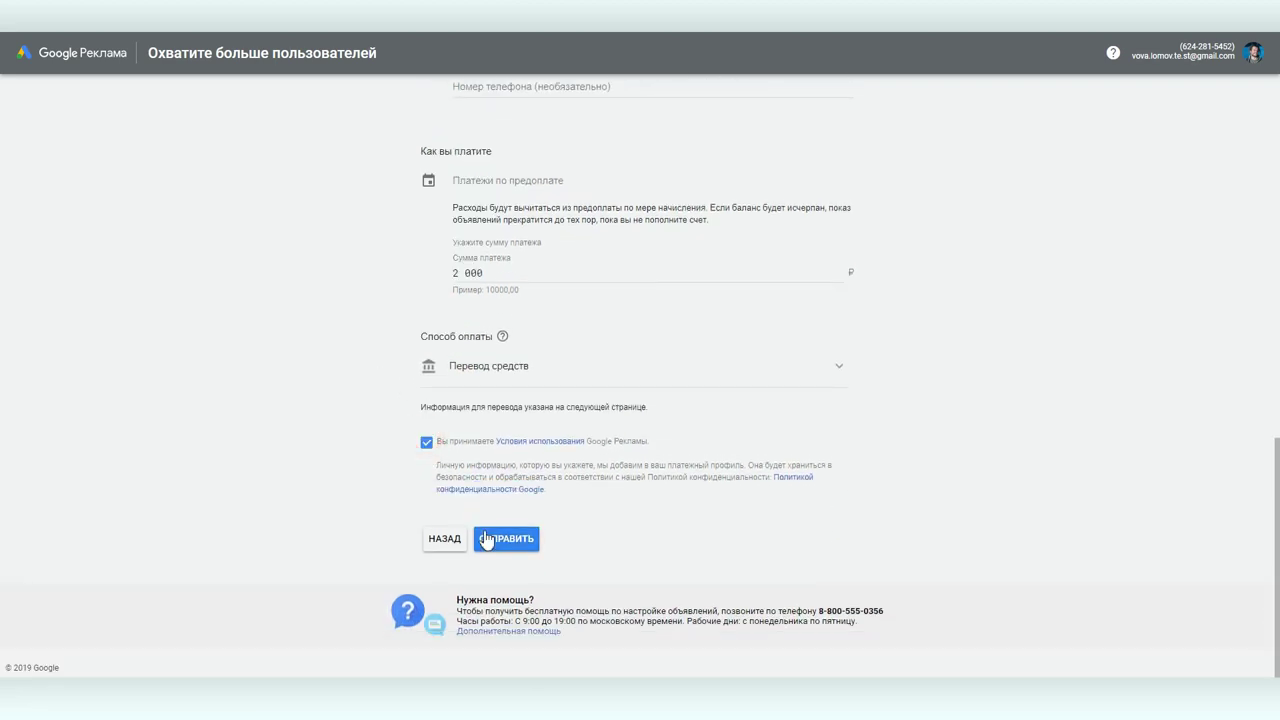
{"action": "left_click", "coordinate": [486, 540]}
Fill in the missing company name and resubmit the billing details.
{"action": "type", "text": "Теплиц"}
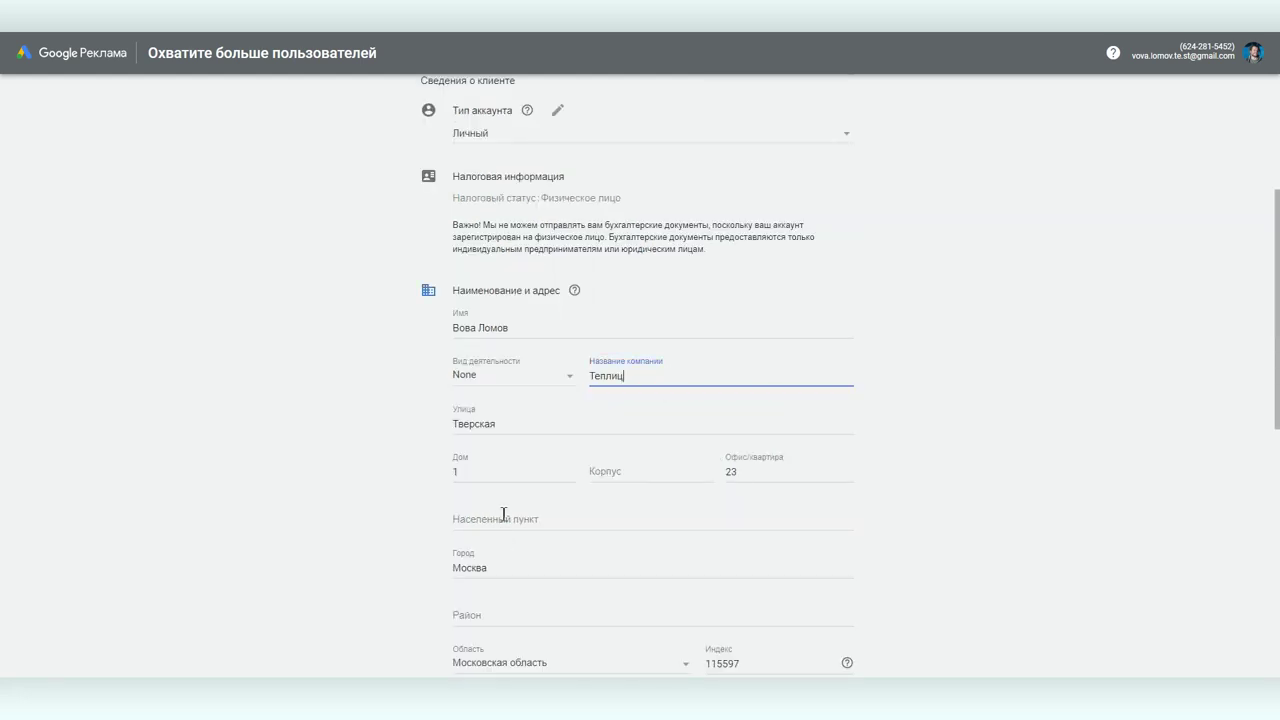
{"action": "type", "text": "ы Садоводство"}
{"action": "scroll", "coordinate": [540, 540], "scroll_direction": "down", "scroll_amount": 10}
{"action": "left_click", "coordinate": [505, 536]}
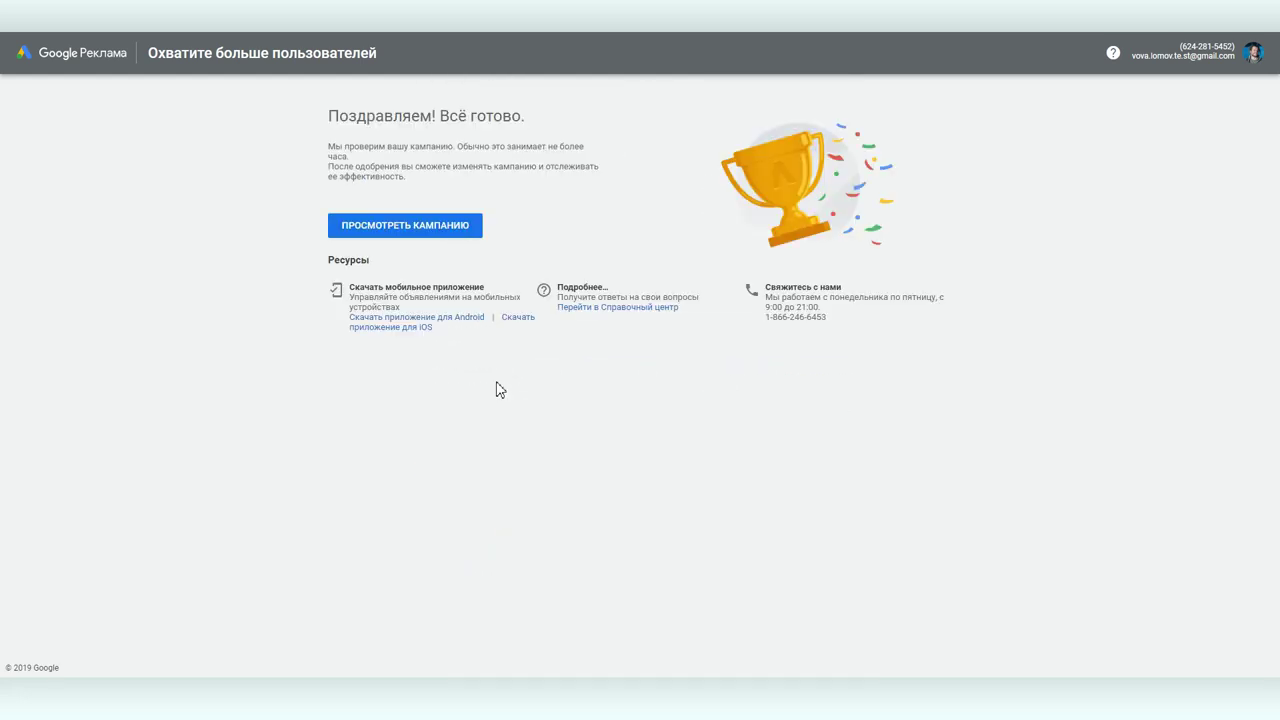
Open the new campaign's overview and examine the options for its active status.
{"action": "left_click", "coordinate": [447, 232]}
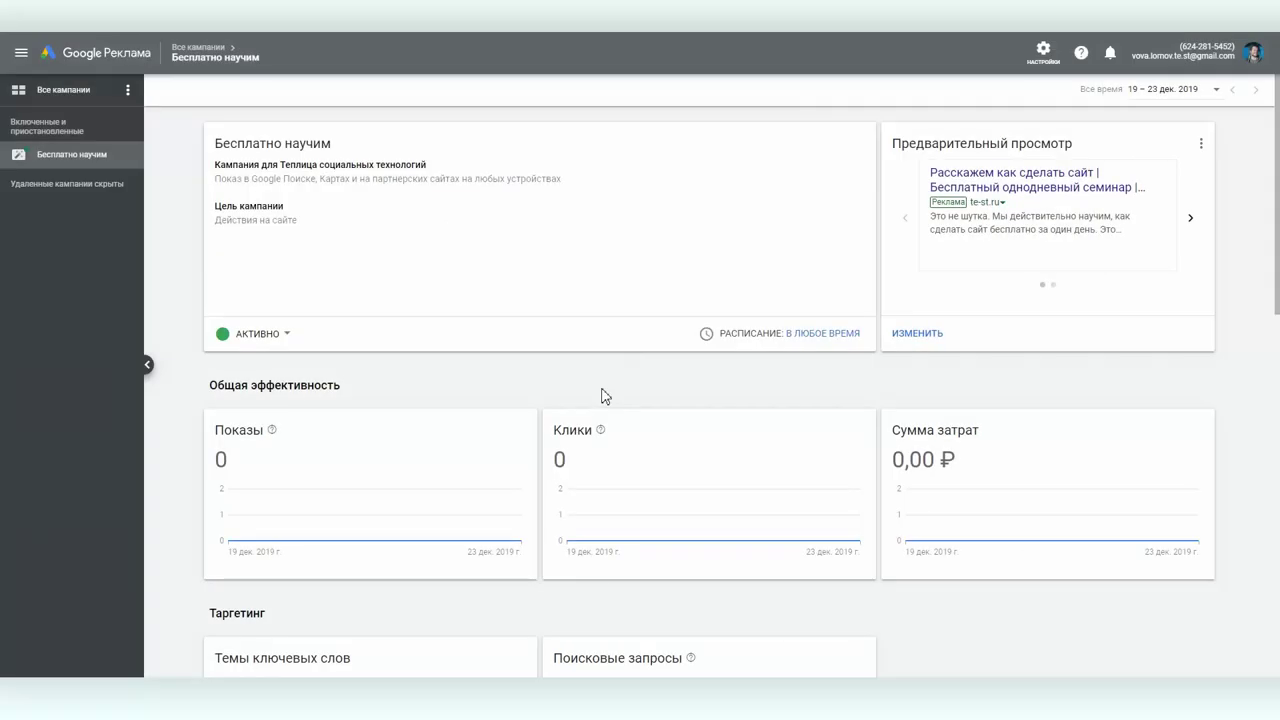
{"action": "left_click", "coordinate": [284, 335]}
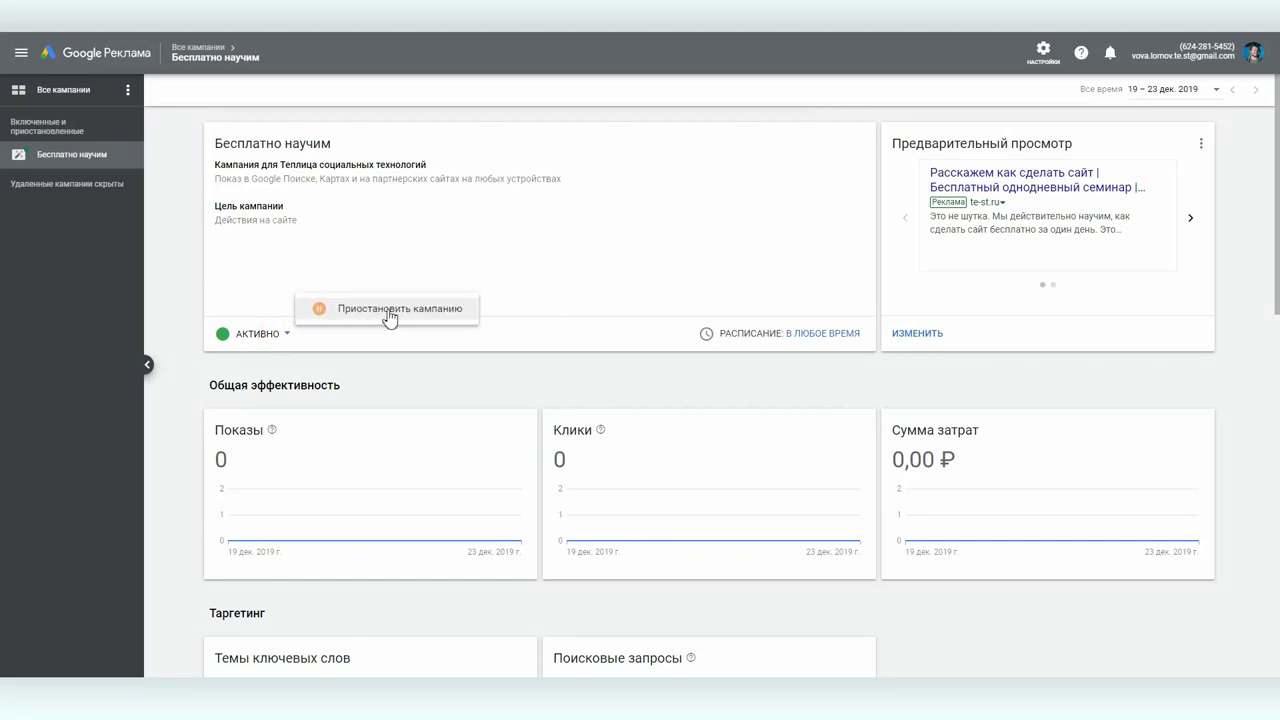
{"action": "left_click", "coordinate": [444, 364]}
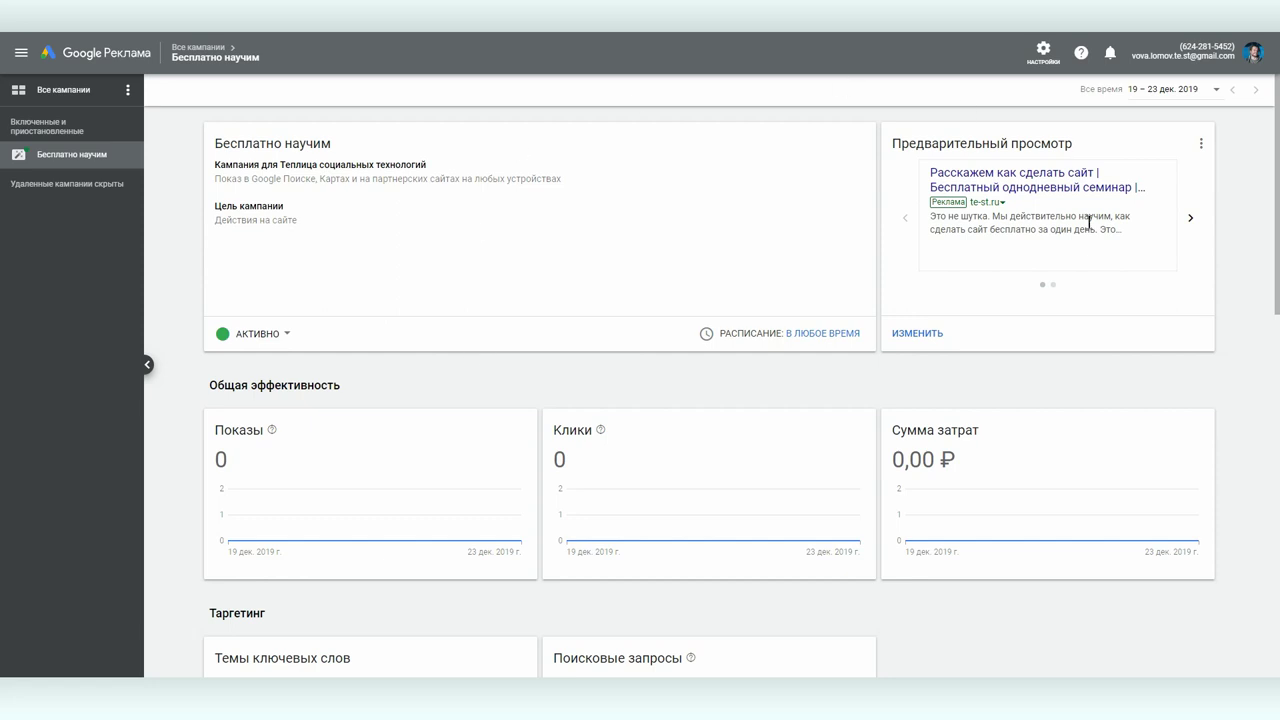
Open the account's billing and payments summary, start a payment, and choose ASSIST as the payment method.
{"action": "left_click", "coordinate": [1043, 50]}
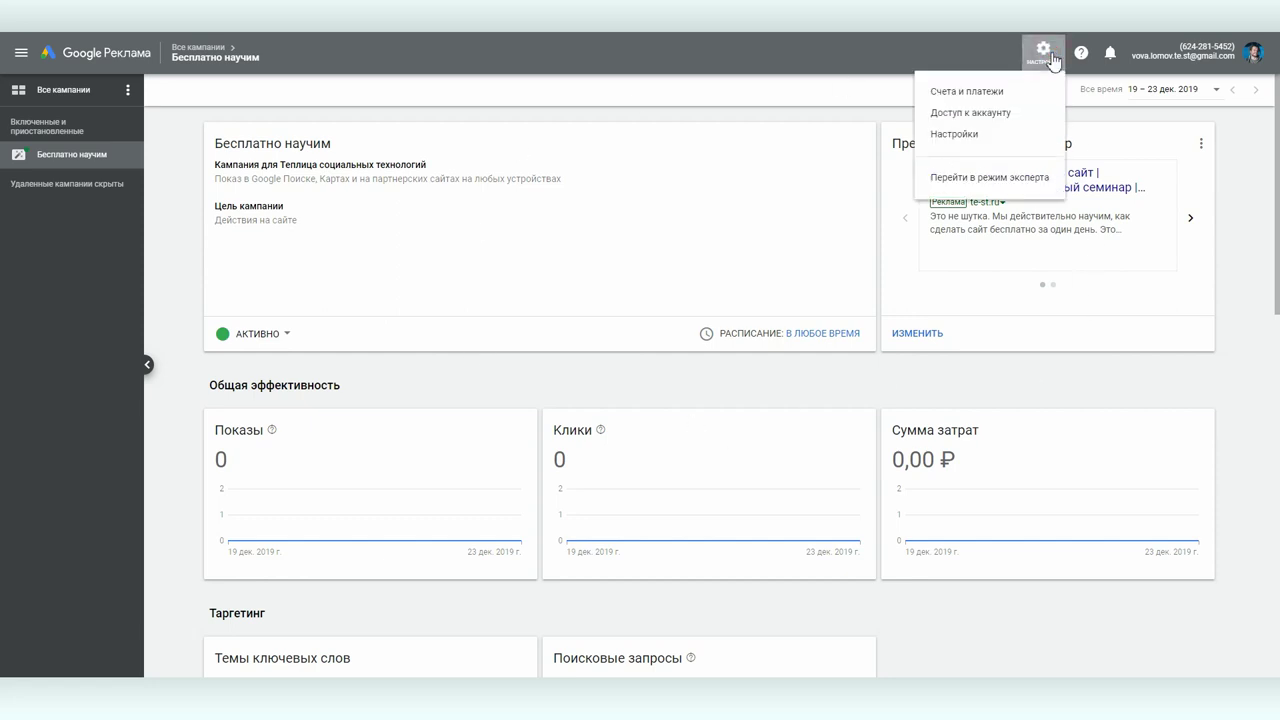
{"action": "left_click", "coordinate": [986, 92]}
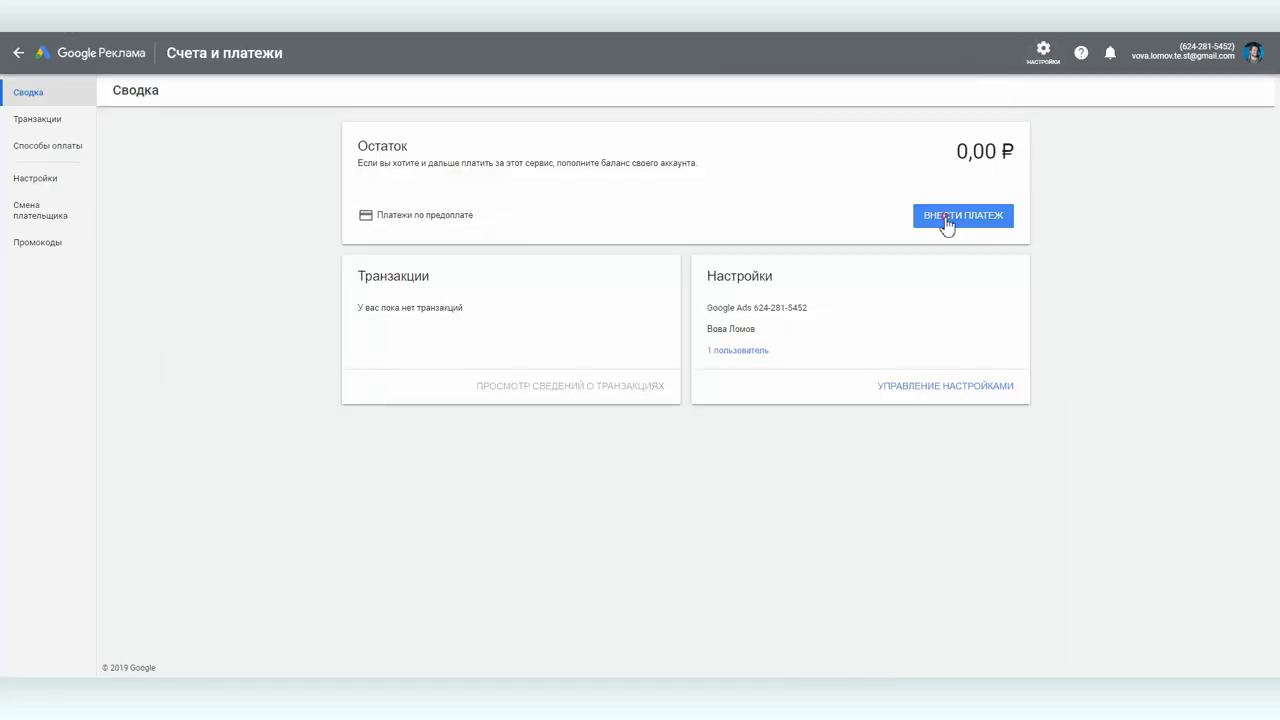
{"action": "left_click", "coordinate": [939, 217]}
{"action": "left_click", "coordinate": [528, 294]}
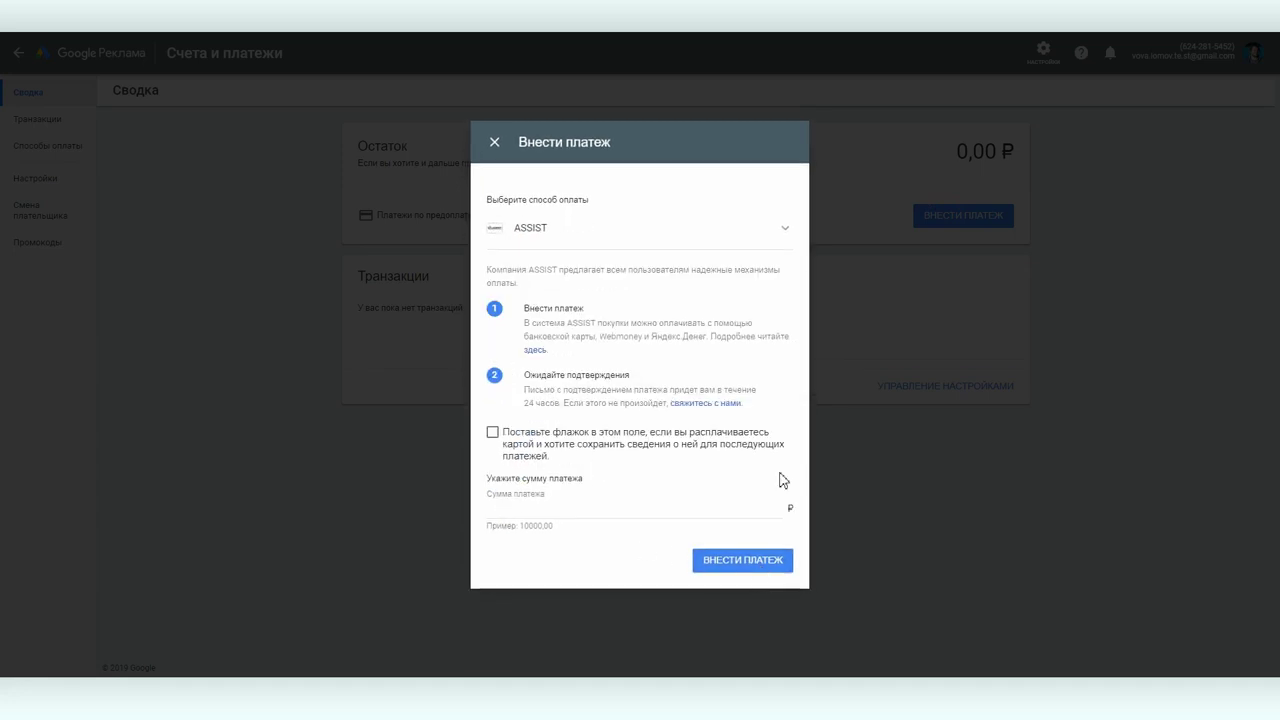
Close the payment form, return to the "Бесплатно научим" campaign, and review its ads in the ad editor without changing them.
{"action": "left_click", "coordinate": [493, 144]}
{"action": "left_click", "coordinate": [17, 52]}
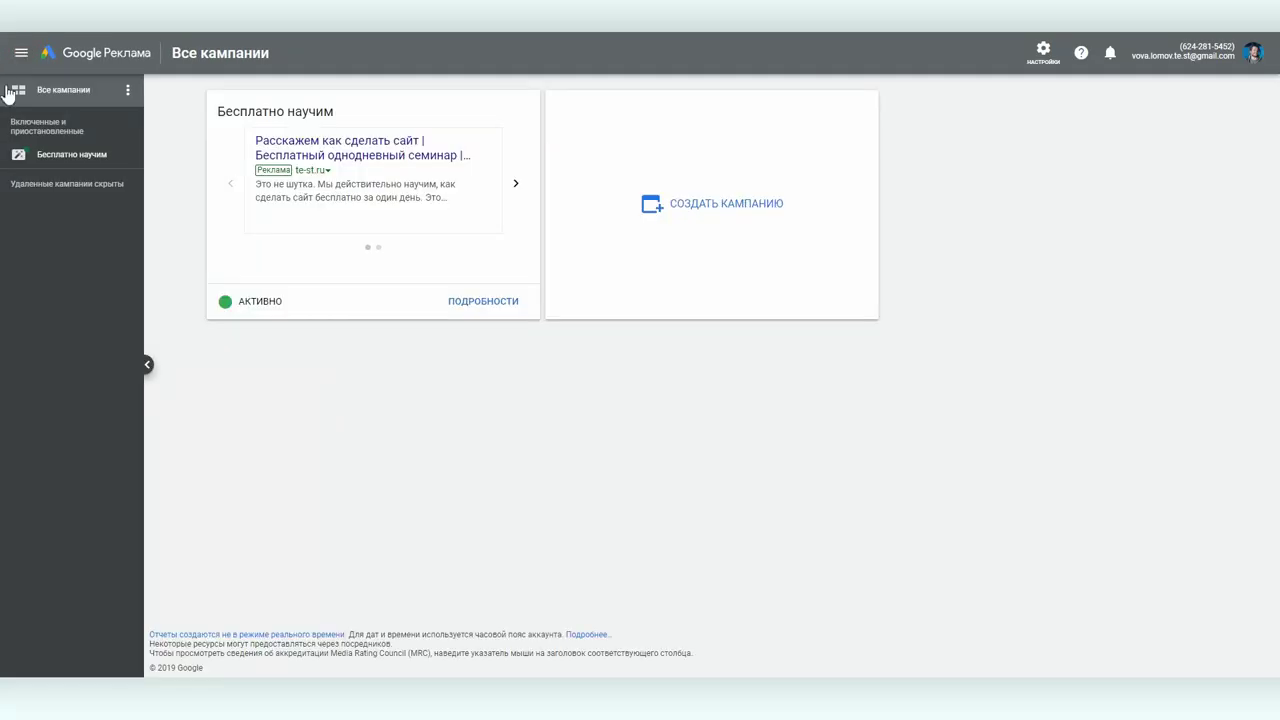
{"action": "left_click", "coordinate": [67, 155]}
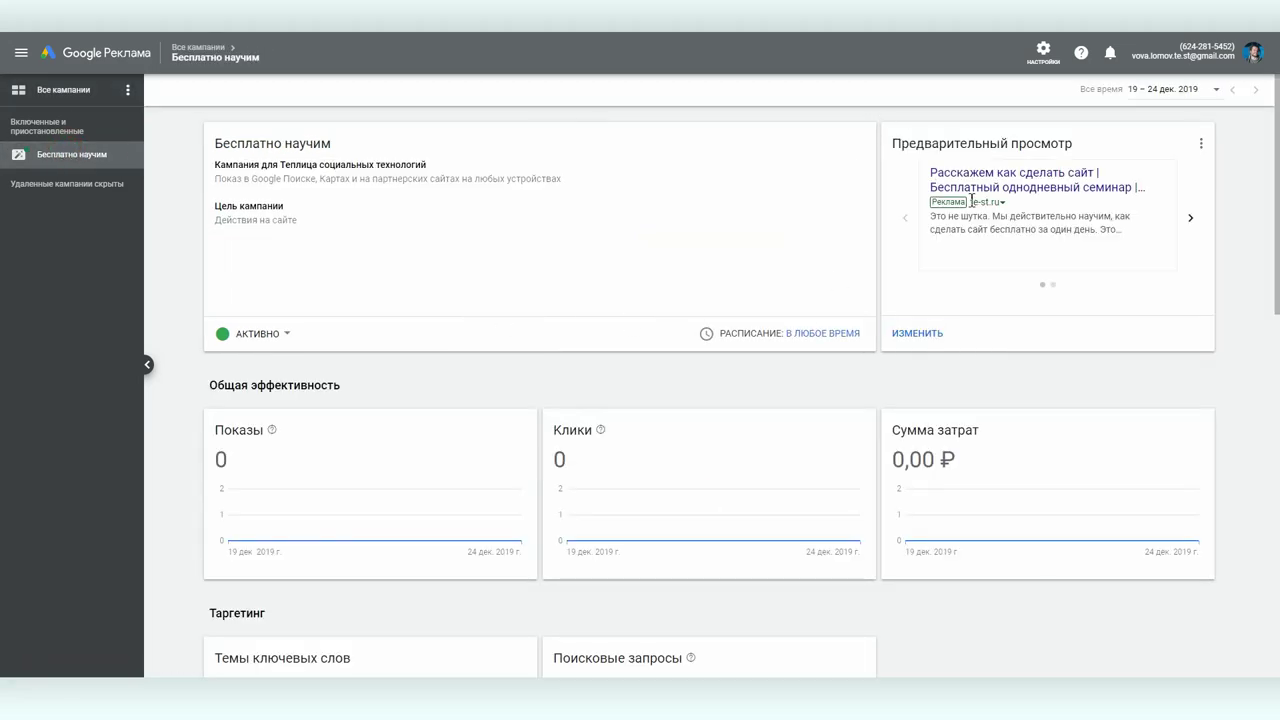
{"action": "left_click", "coordinate": [920, 335]}
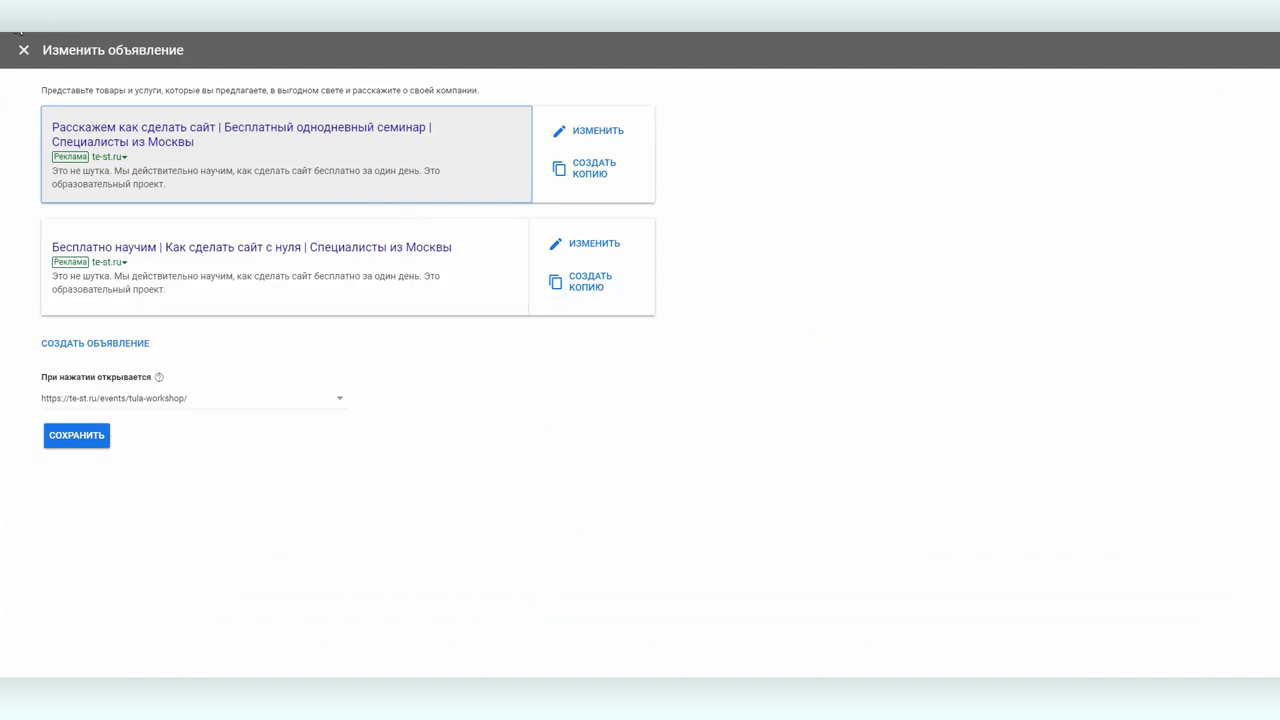
{"action": "left_click", "coordinate": [23, 50]}
Review the campaign's keyword themes, search queries, budget, location and company information.
{"action": "scroll", "coordinate": [555, 282], "scroll_direction": "down", "scroll_amount": 4}
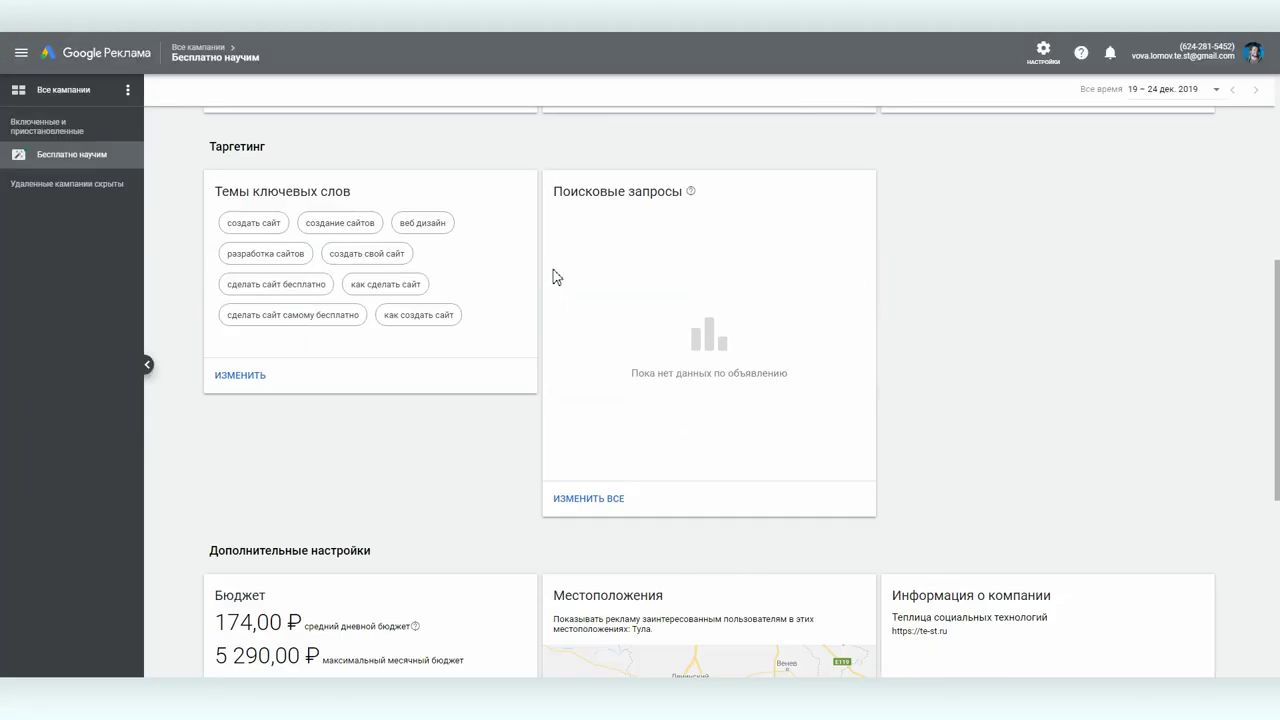
{"action": "scroll", "coordinate": [462, 451], "scroll_direction": "down", "scroll_amount": 2}
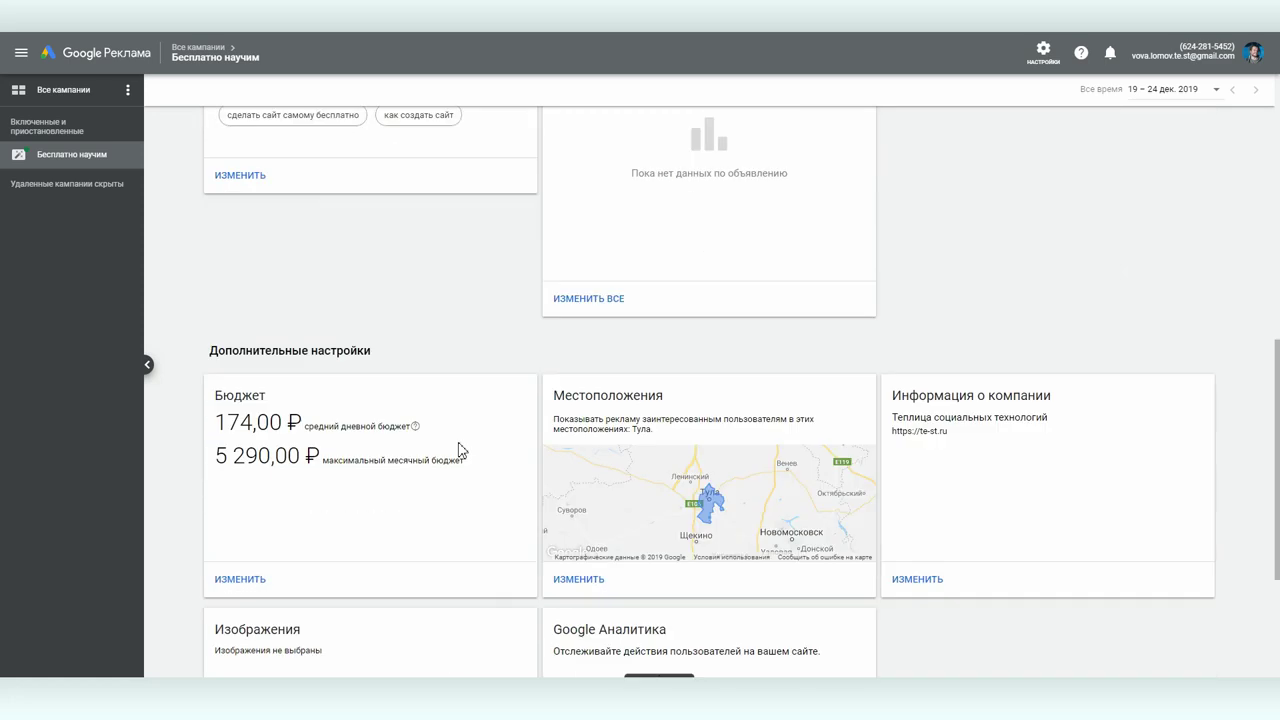
{"action": "scroll", "coordinate": [462, 451], "scroll_direction": "down", "scroll_amount": 1}
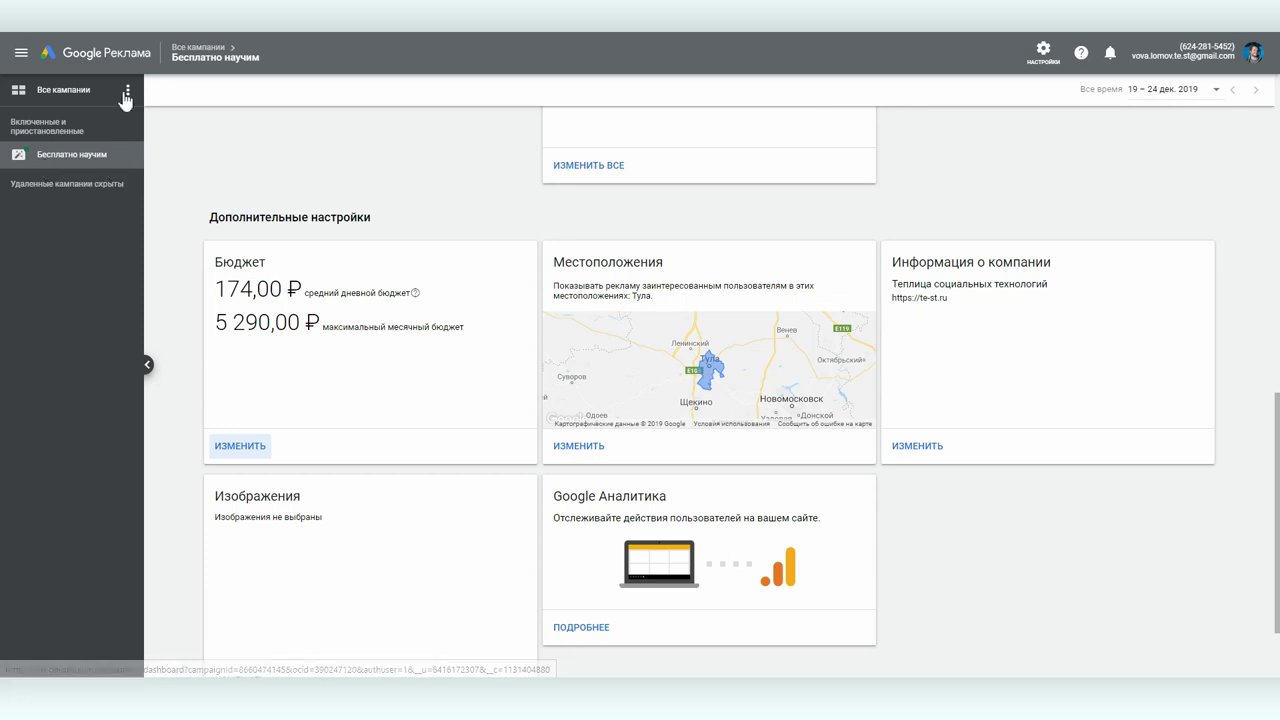
Start a new campaign from the list of all campaigns to view the available advertising goals, and exit without creating it.
{"action": "left_click", "coordinate": [69, 90]}
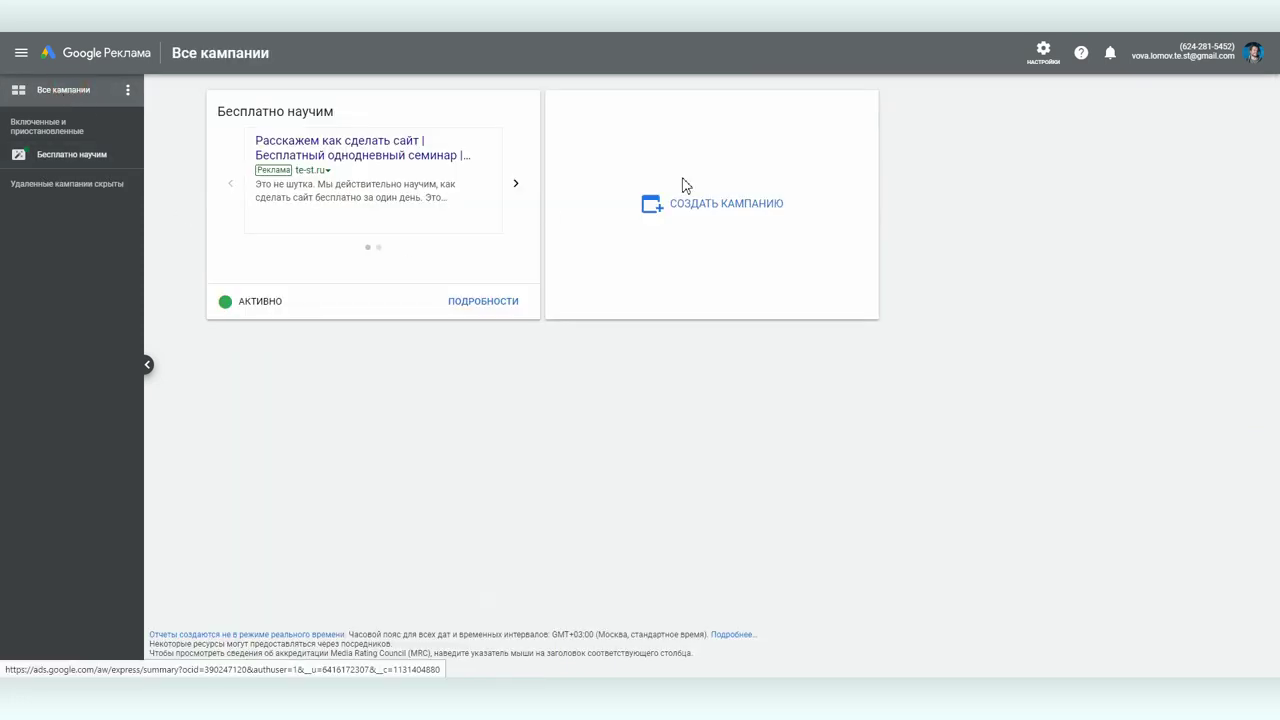
{"action": "left_click", "coordinate": [711, 207]}
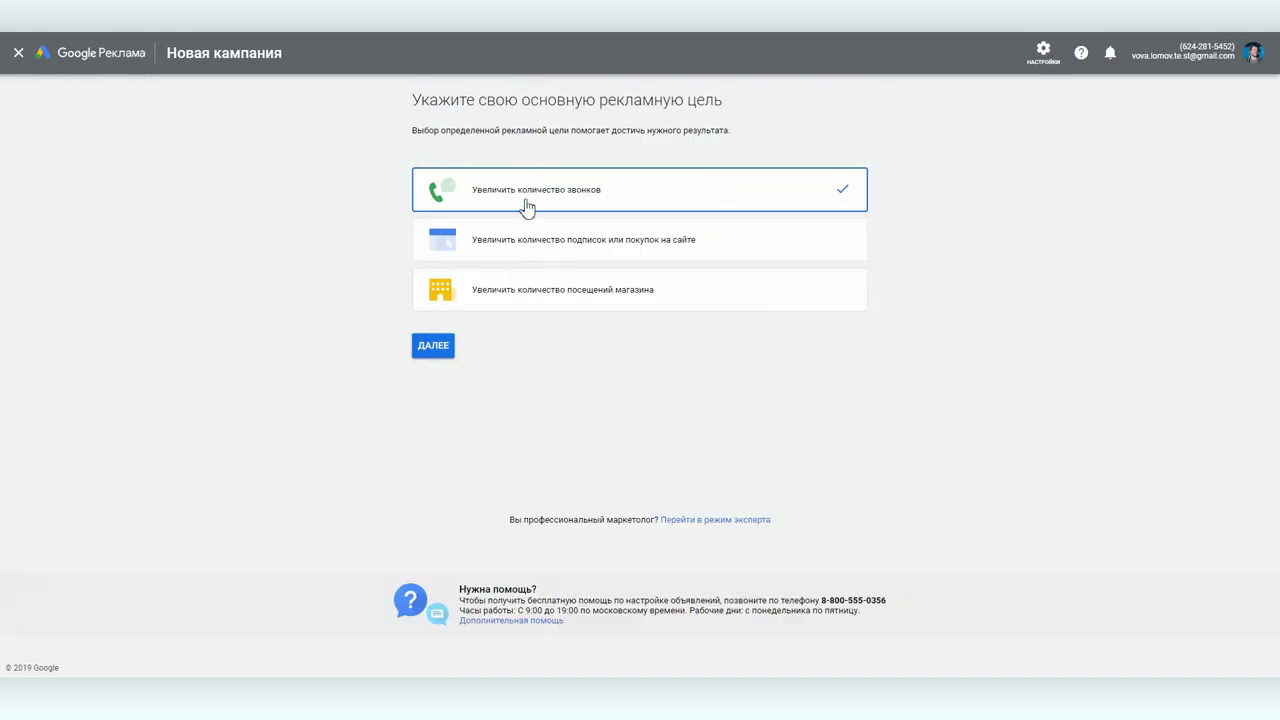
{"action": "left_click", "coordinate": [19, 54]}
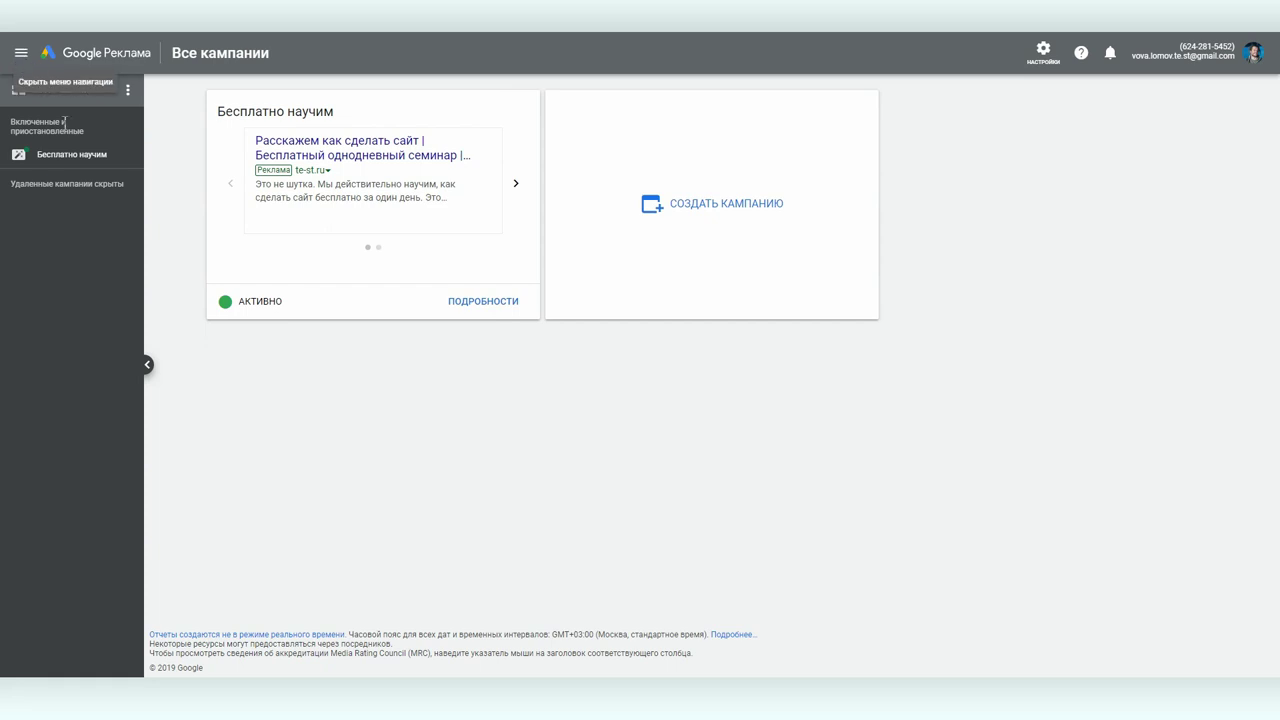
Return to the "Бесплатно научим" campaign and switch the account from smart mode to expert mode.
{"action": "left_click", "coordinate": [63, 156]}
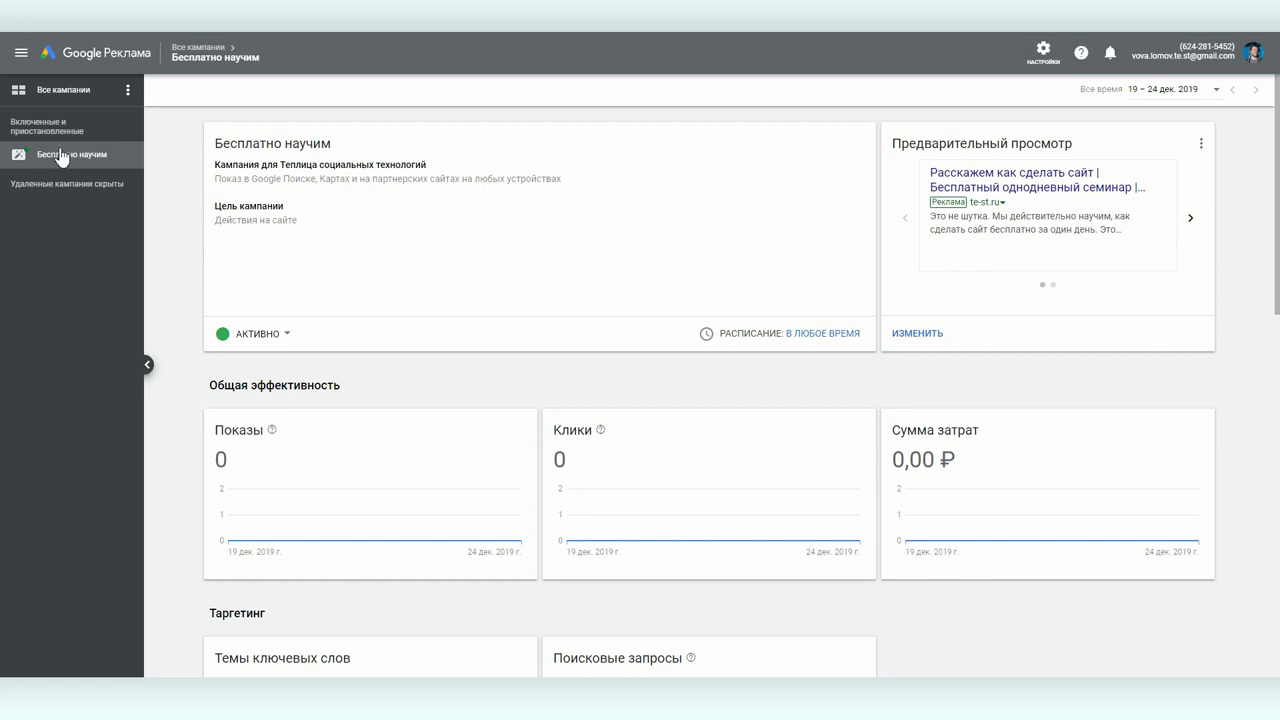
{"action": "left_click", "coordinate": [1030, 57]}
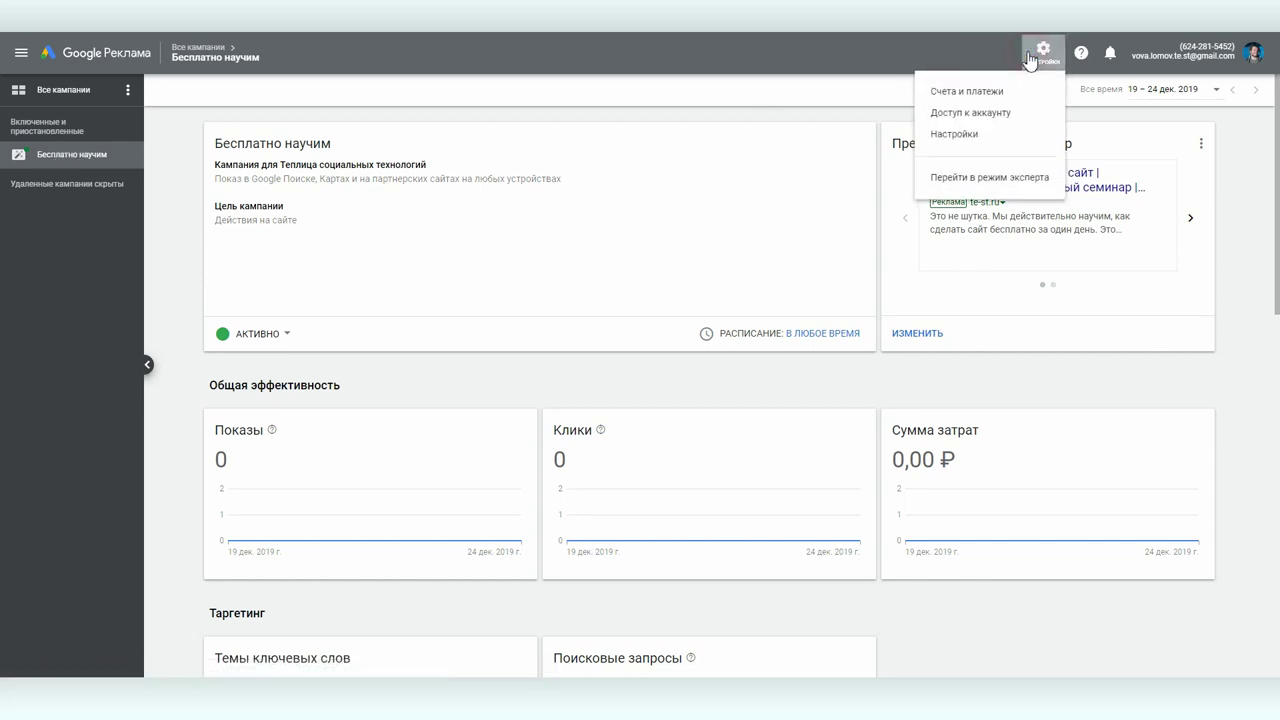
{"action": "left_click", "coordinate": [975, 179]}
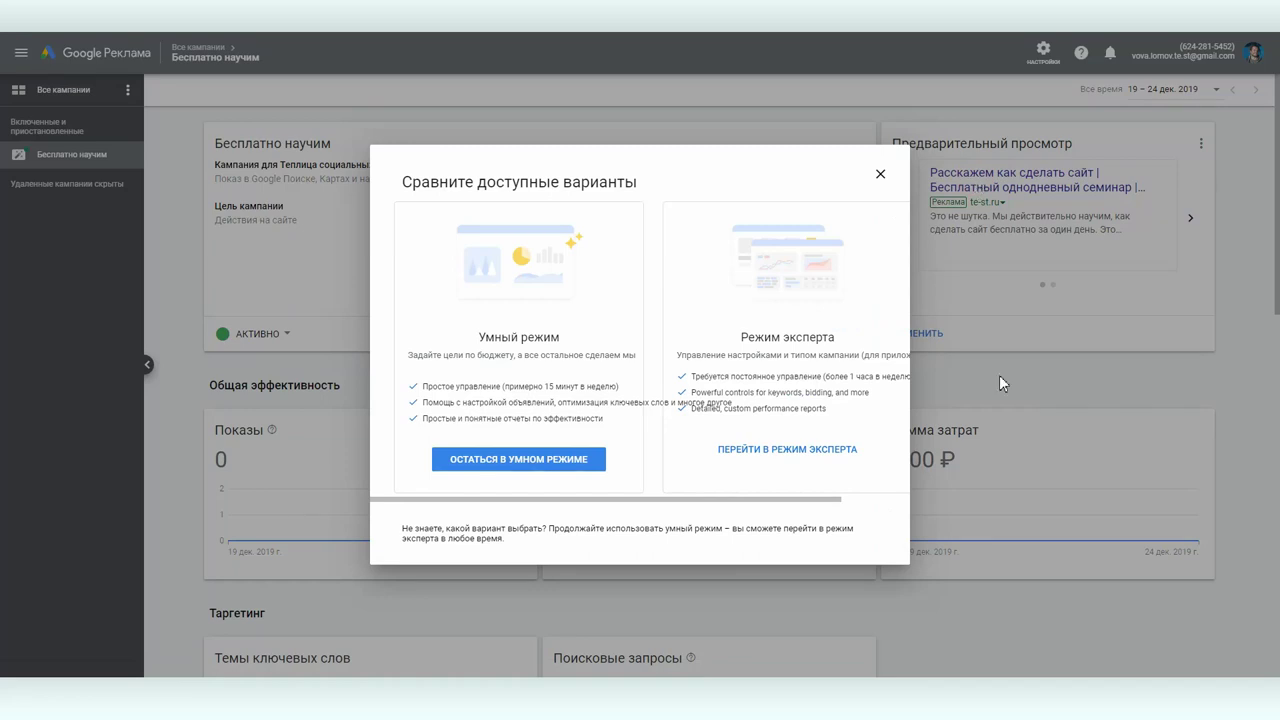
{"action": "left_click", "coordinate": [767, 450]}
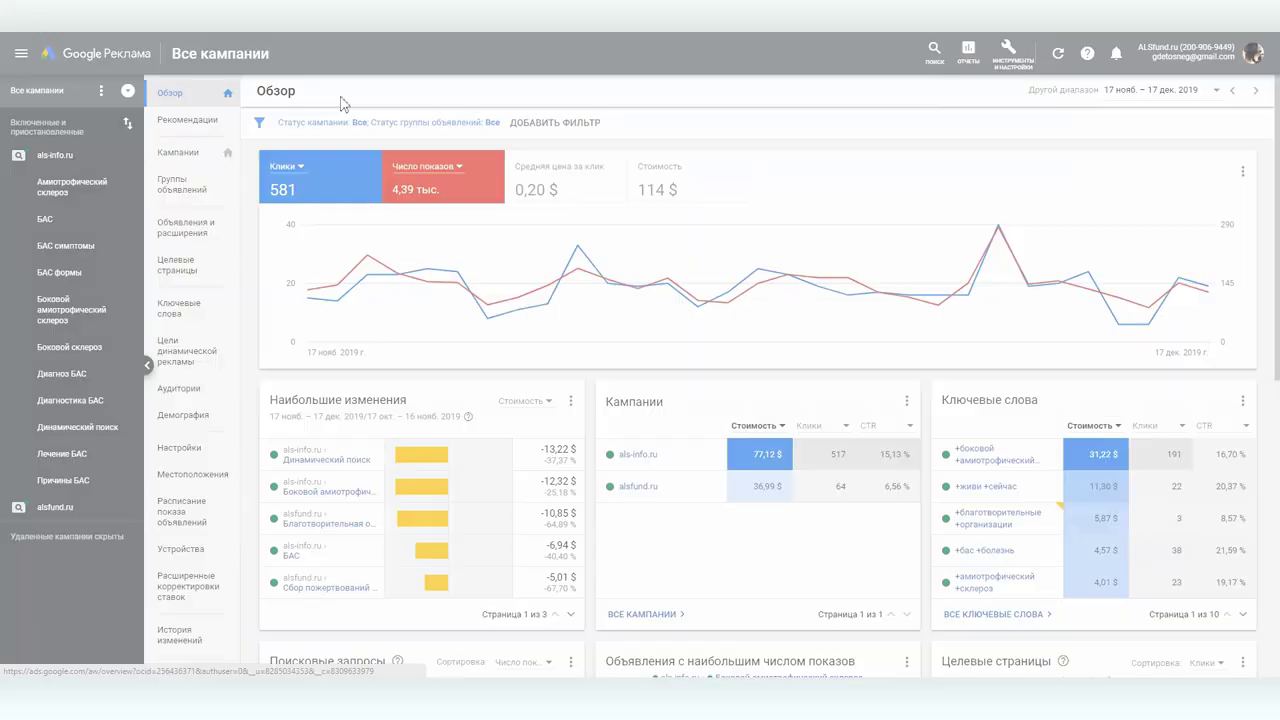
Examine the expert-mode overview of all campaigns and its available sections, and open the search keywords report.
{"action": "scroll", "coordinate": [420, 260], "scroll_direction": "down", "scroll_amount": 5}
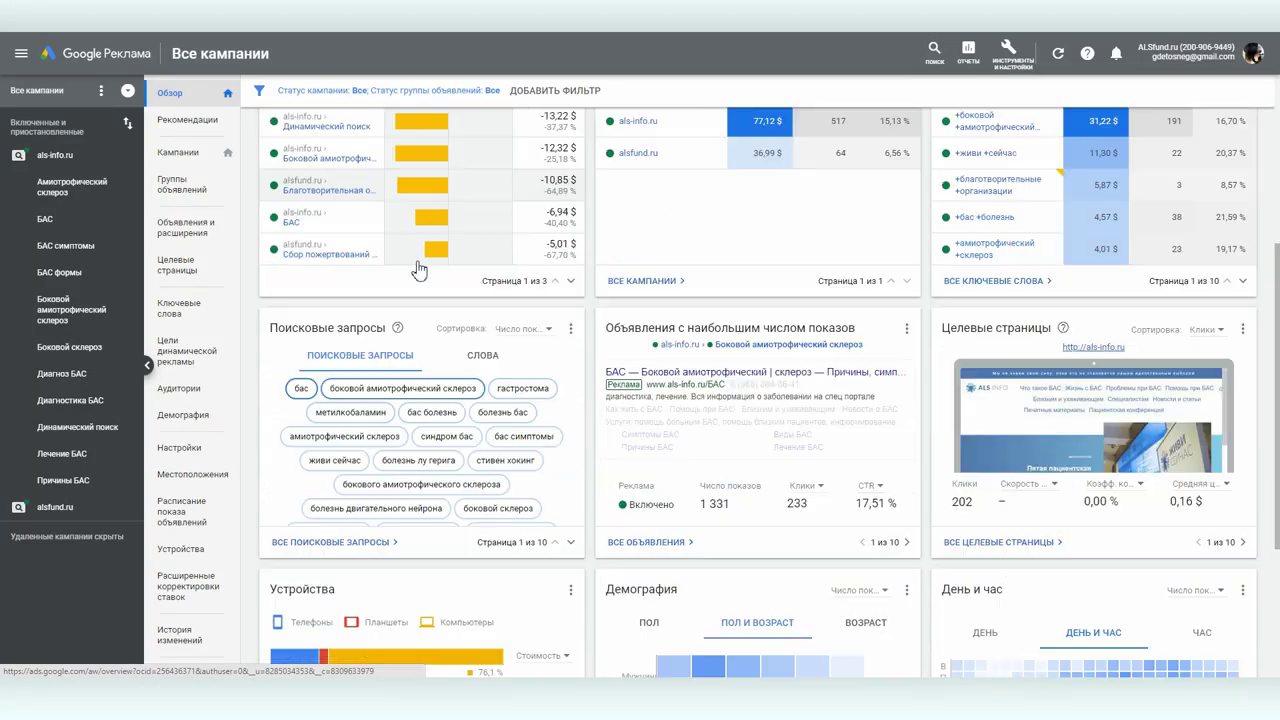
{"action": "scroll", "coordinate": [420, 268], "scroll_direction": "up", "scroll_amount": 2}
{"action": "scroll", "coordinate": [420, 268], "scroll_direction": "up", "scroll_amount": 3}
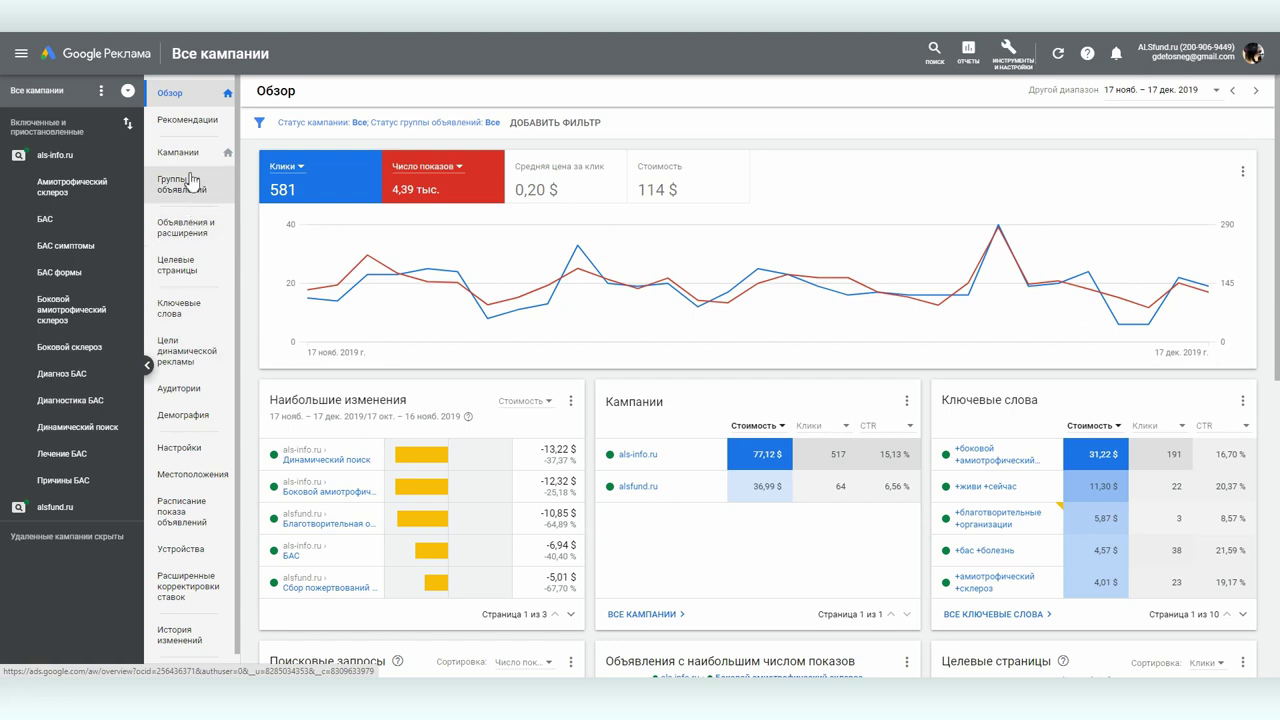
{"action": "scroll", "coordinate": [197, 370], "scroll_direction": "down", "scroll_amount": 1}
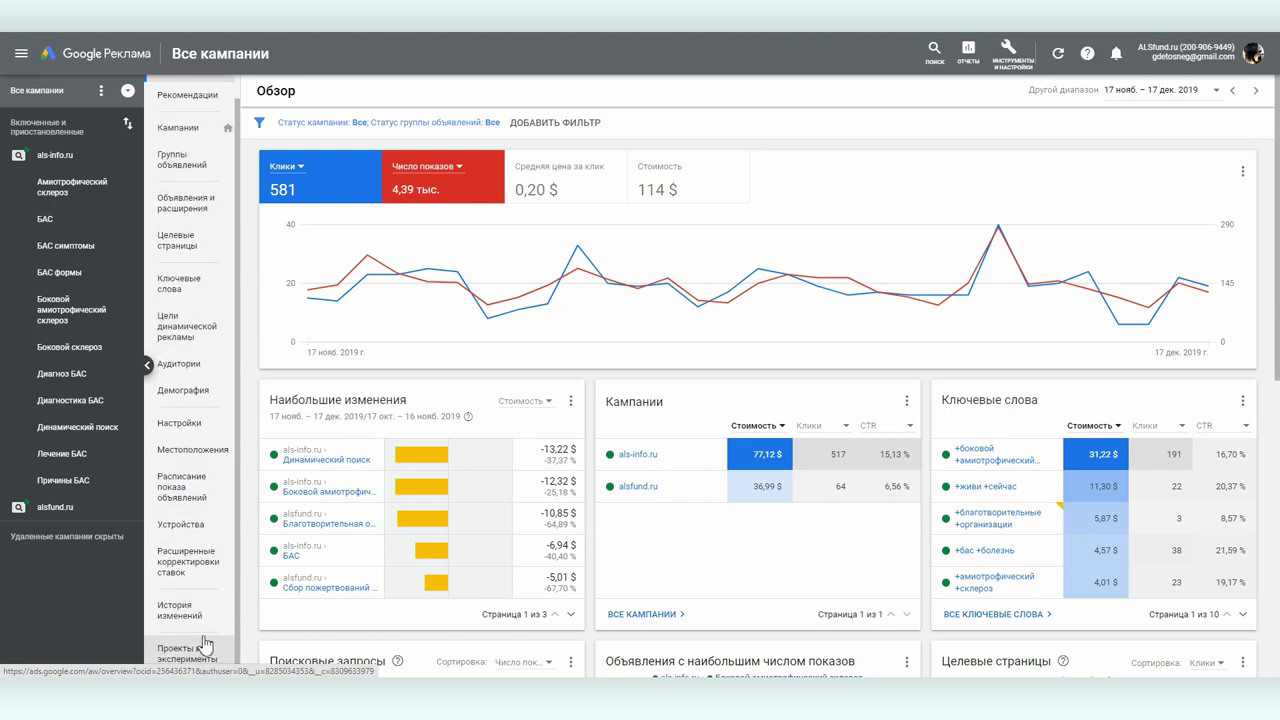
{"action": "scroll", "coordinate": [185, 560], "scroll_direction": "up", "scroll_amount": 1}
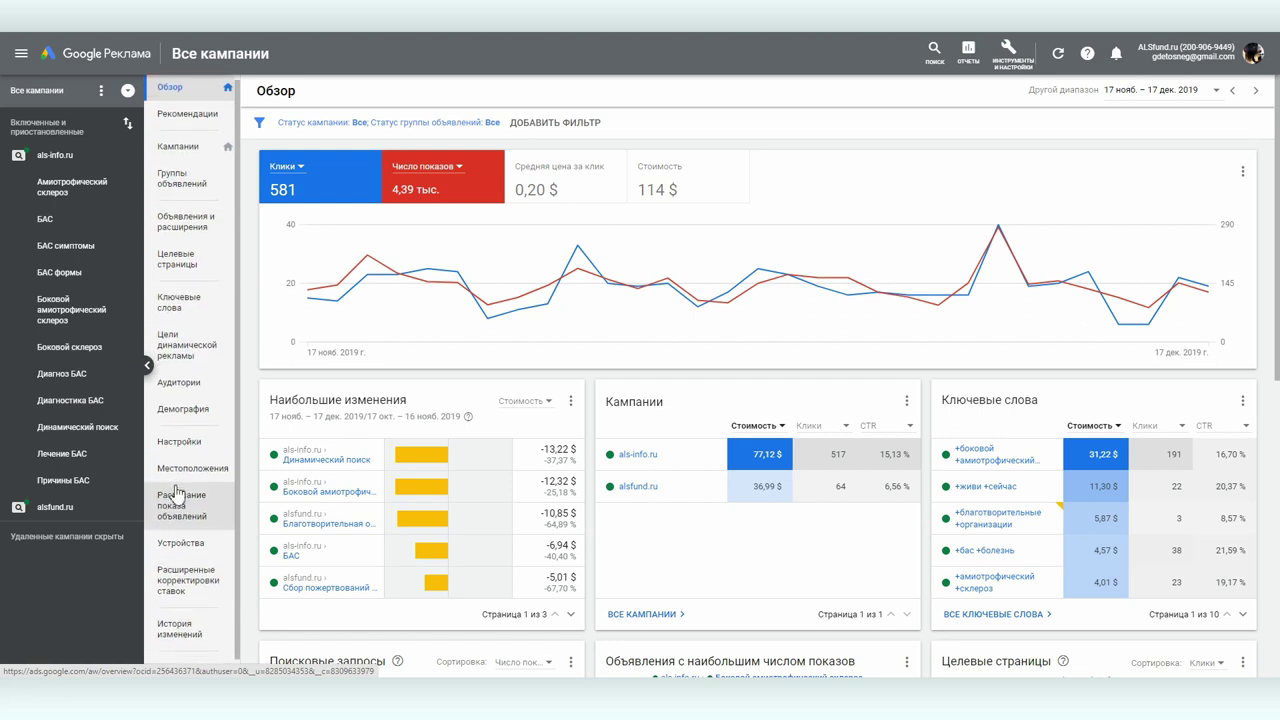
{"action": "left_click", "coordinate": [191, 309]}
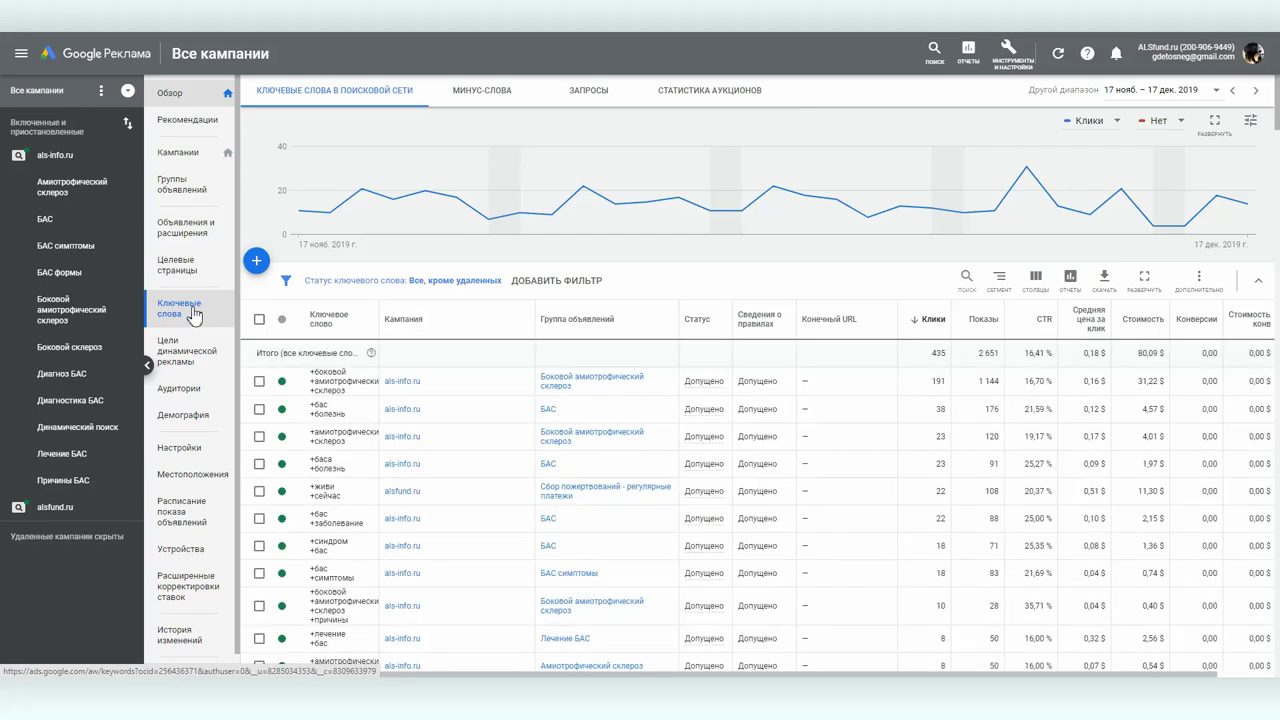